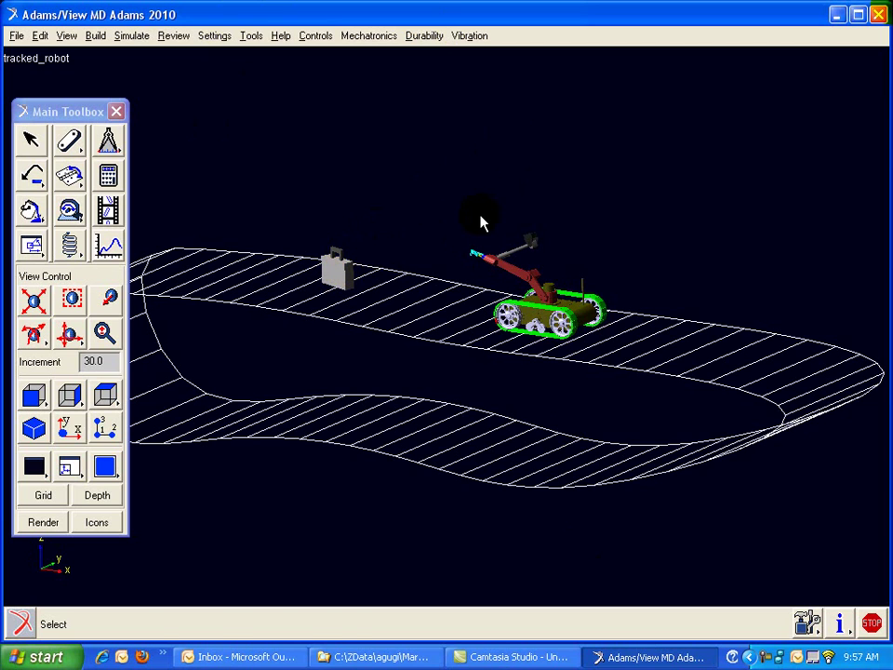
Examine the tracked robot up close, focusing on its arm and the gripper linkage at the arm's end.
key(w)
click(420, 185)
drag(419, 184, 677, 383)
key(t)
drag(438, 277, 540, 274)
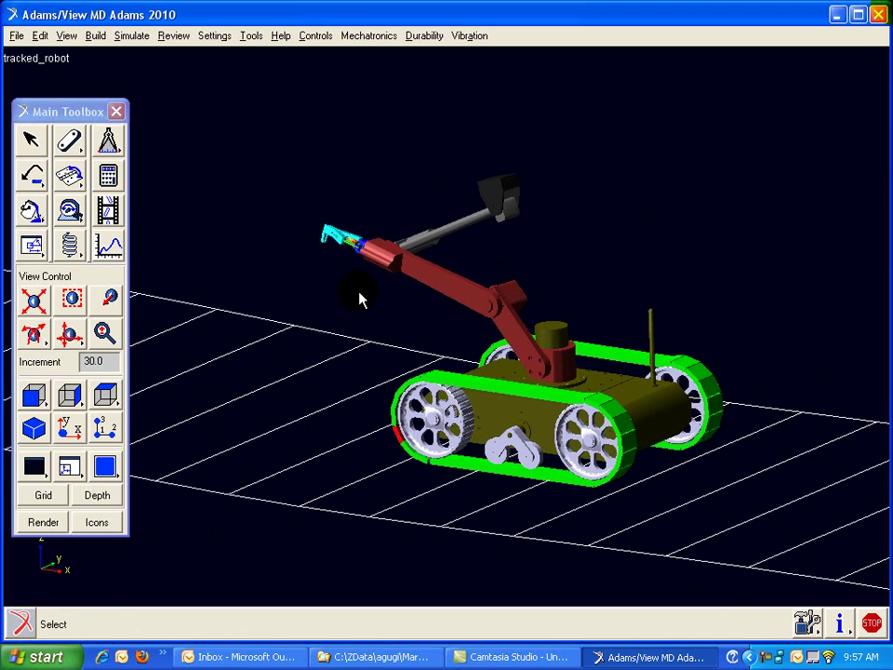
key(r)
drag(357, 300, 343, 335)
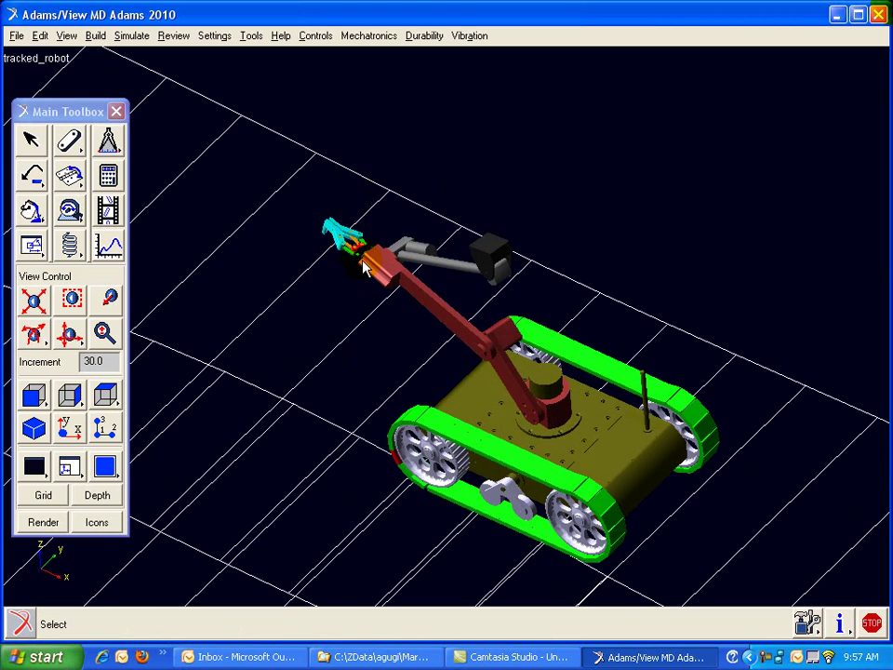
key(w)
drag(262, 169, 459, 327)
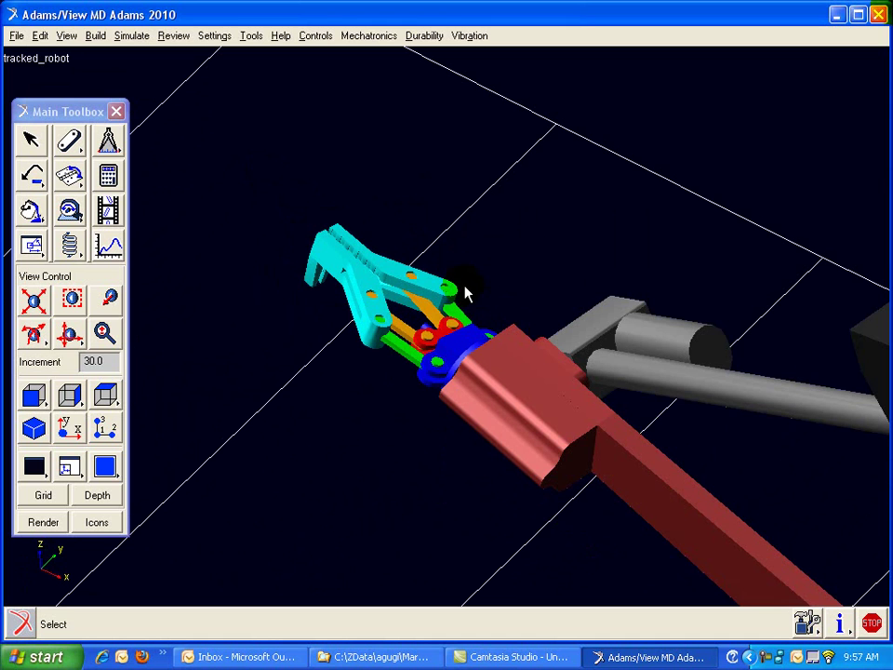
key(z)
drag(462, 262, 460, 305)
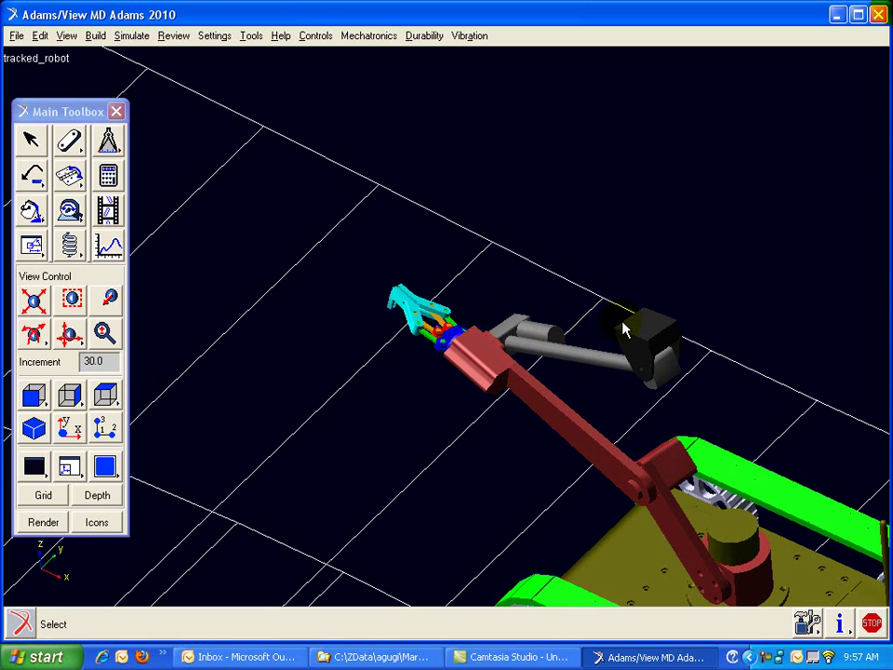
Examine the whole robot from a low side angle, including its tracks, arm and camera boom.
key(z)
drag(623, 328, 622, 351)
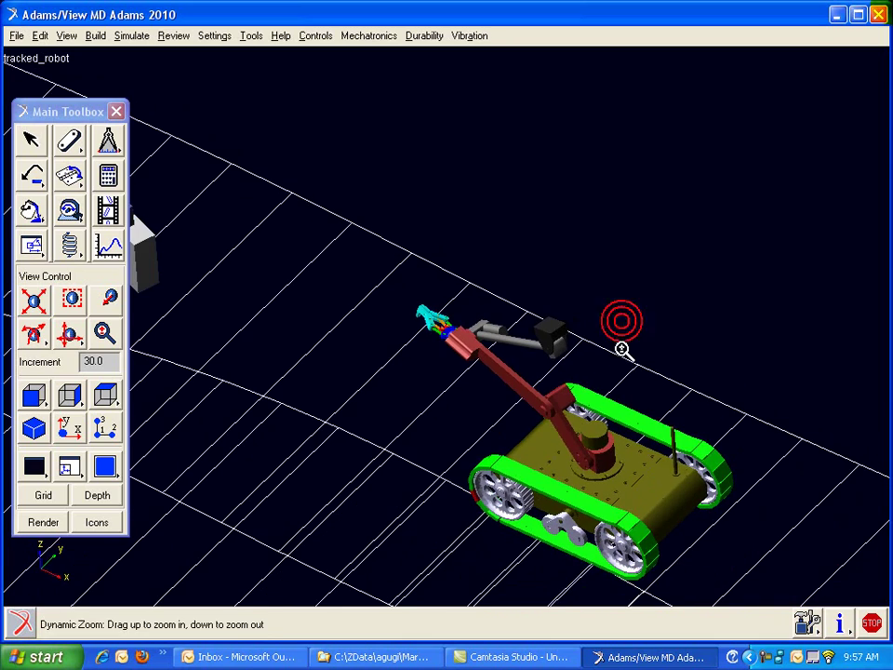
key(r)
drag(539, 448, 565, 412)
key(t)
drag(610, 436, 518, 365)
key(z)
drag(500, 408, 504, 391)
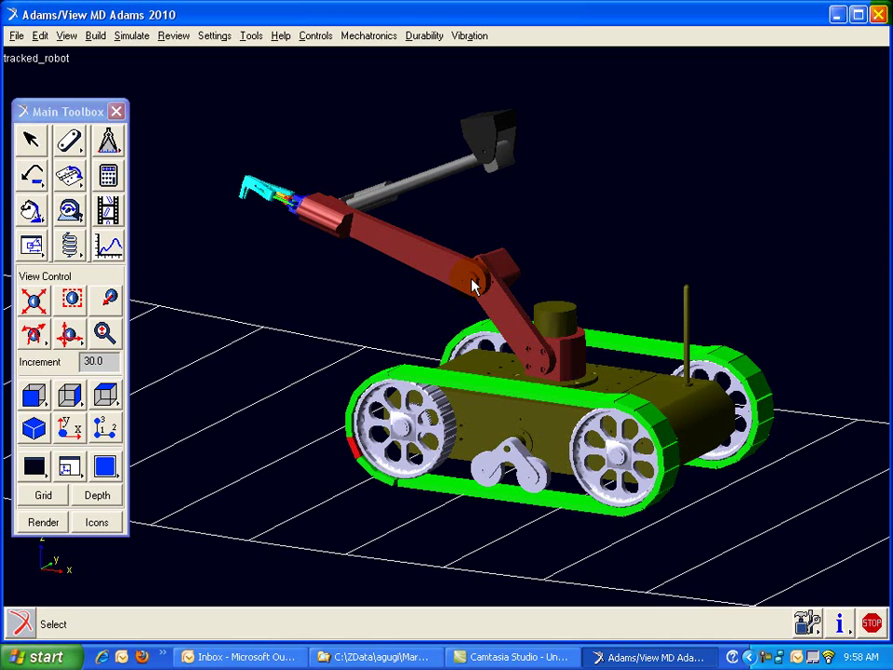
Show the model icons in wireframe and inspect the torque and motion elements at the joint between the main boom and arm.
click(103, 523)
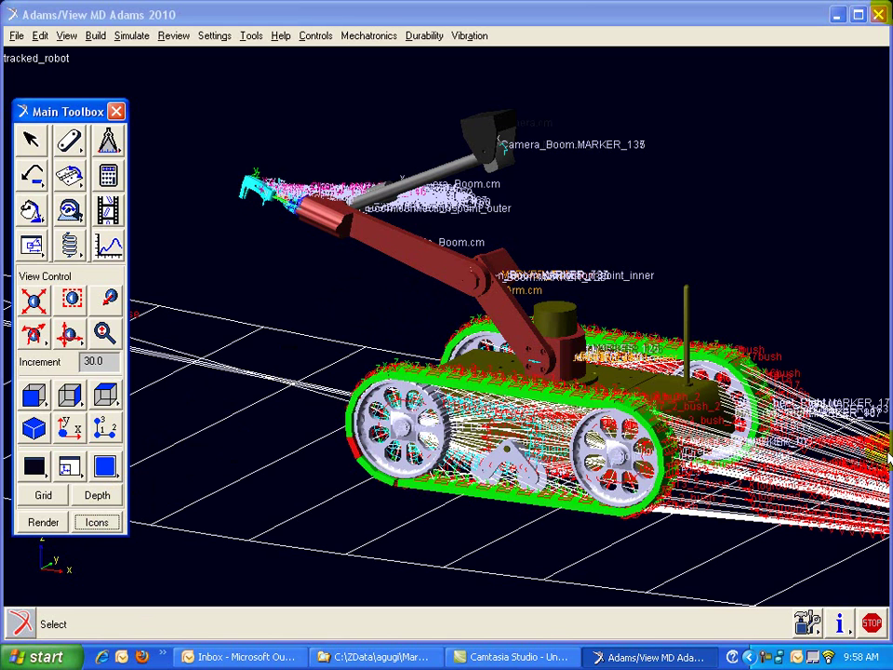
click(43, 522)
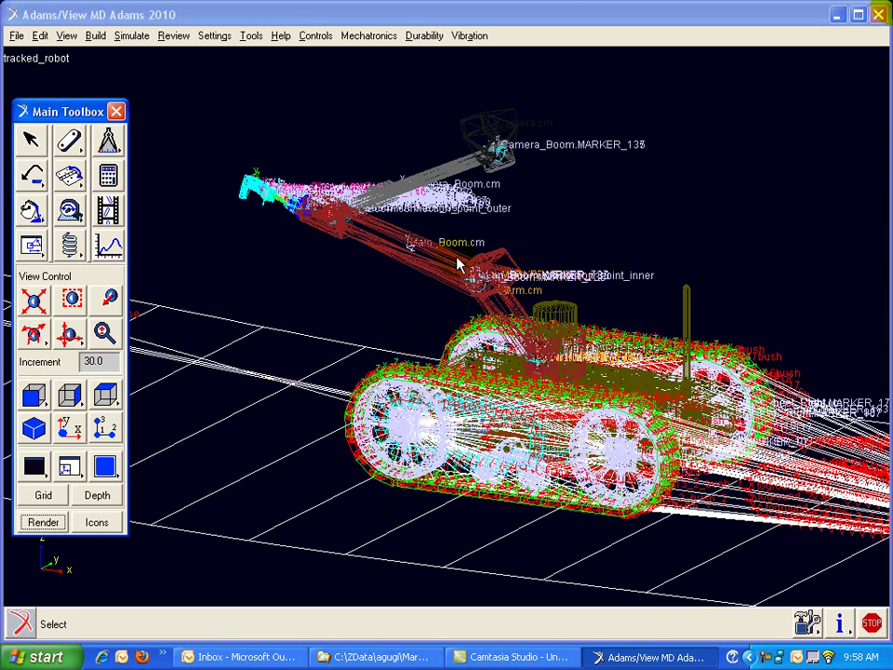
key(w)
drag(434, 238, 502, 297)
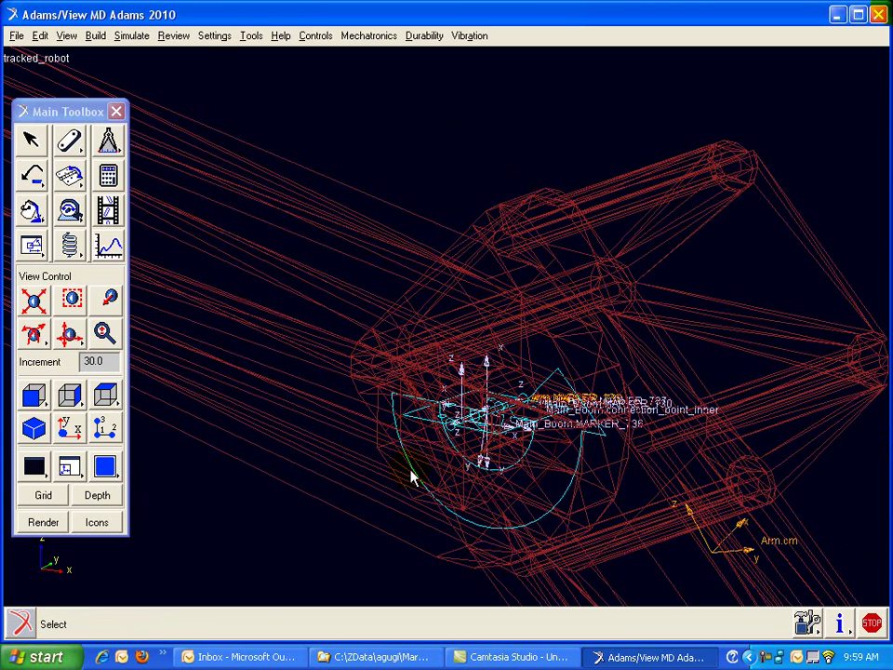
right_click(546, 470)
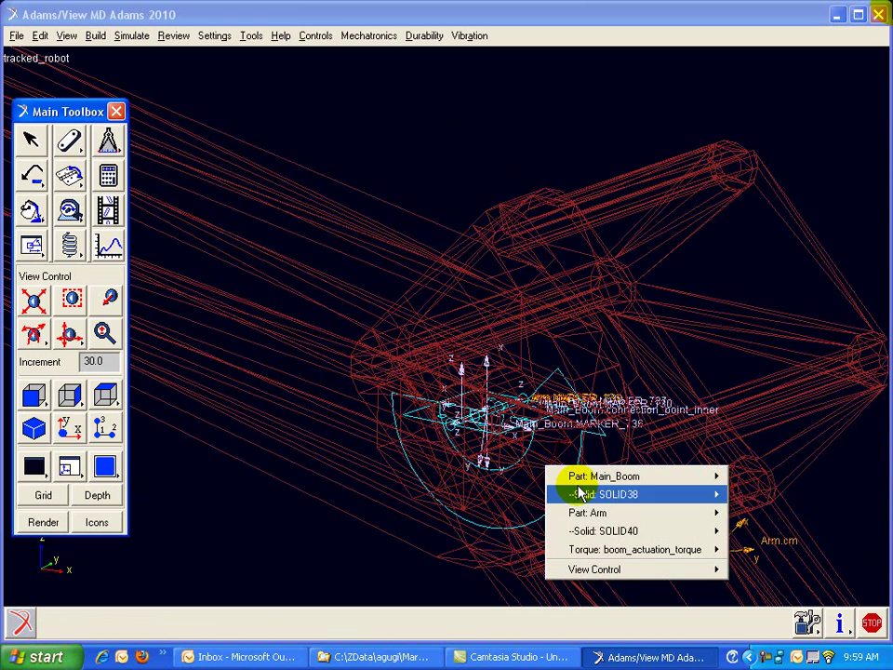
mouse_move(610, 559)
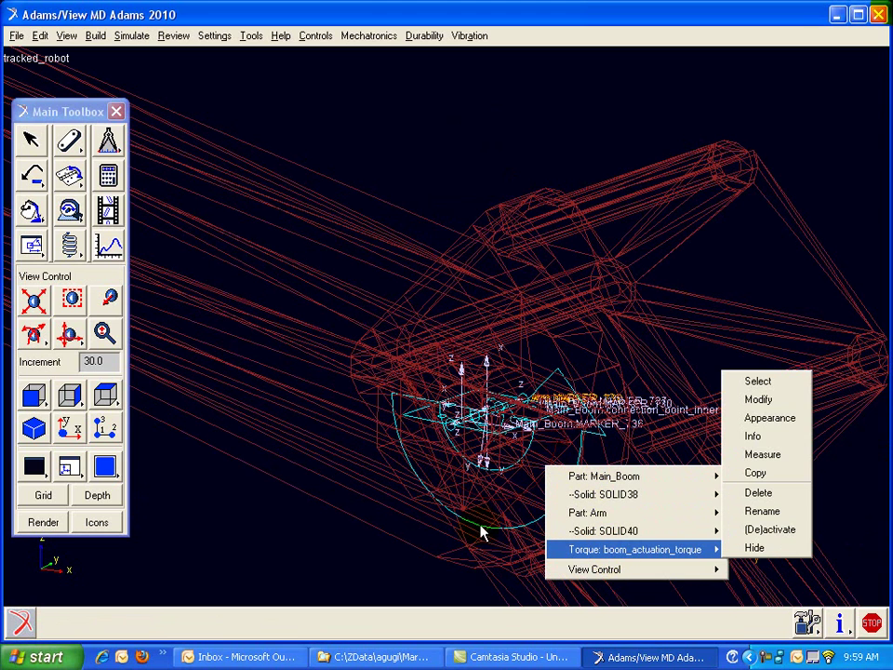
right_click(482, 523)
mouse_move(555, 606)
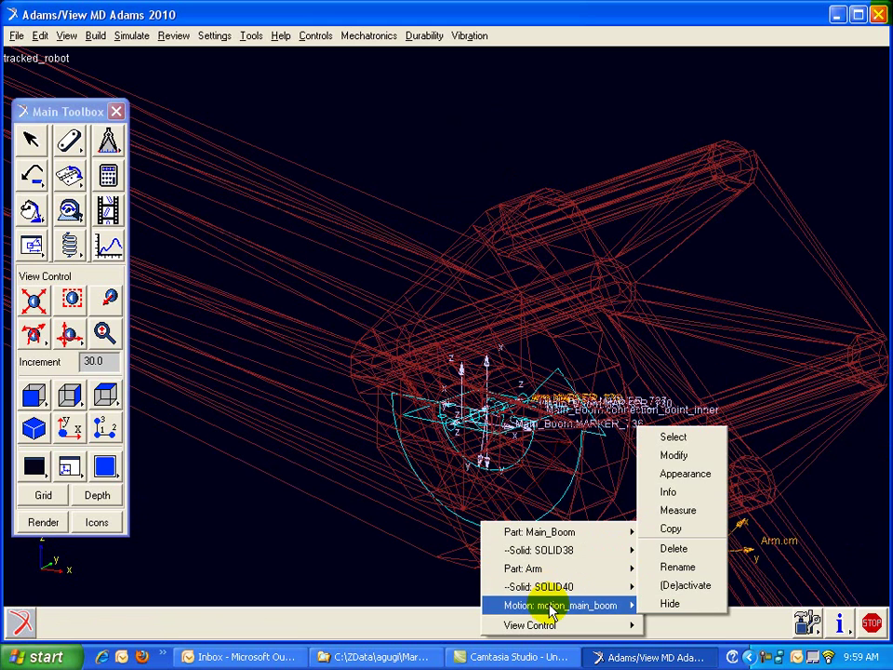
click(292, 562)
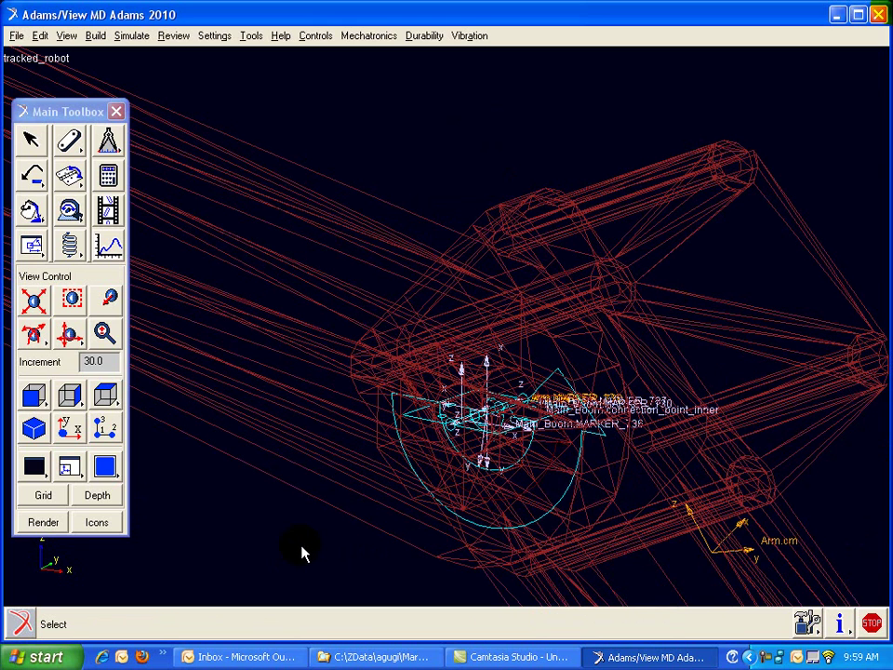
Restore shaded rendering, hide the model icons and fit the entire model in the view.
key(z)
drag(415, 347, 368, 464)
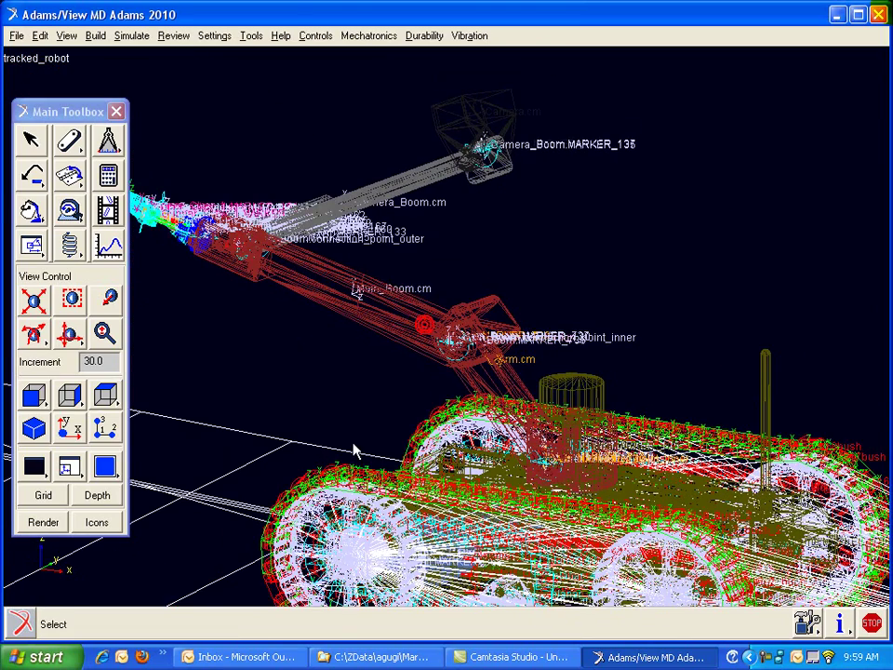
click(51, 524)
click(98, 524)
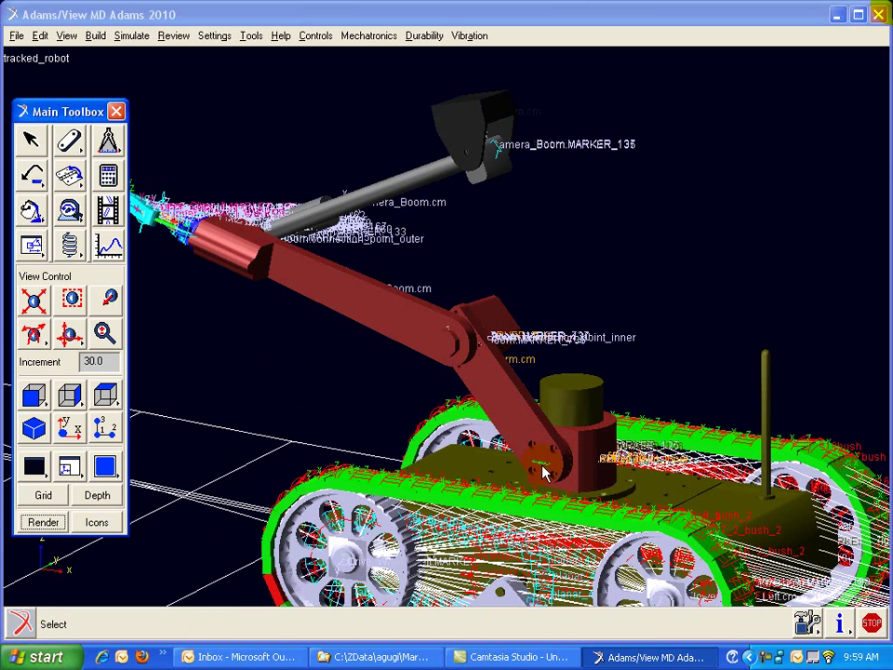
click(97, 522)
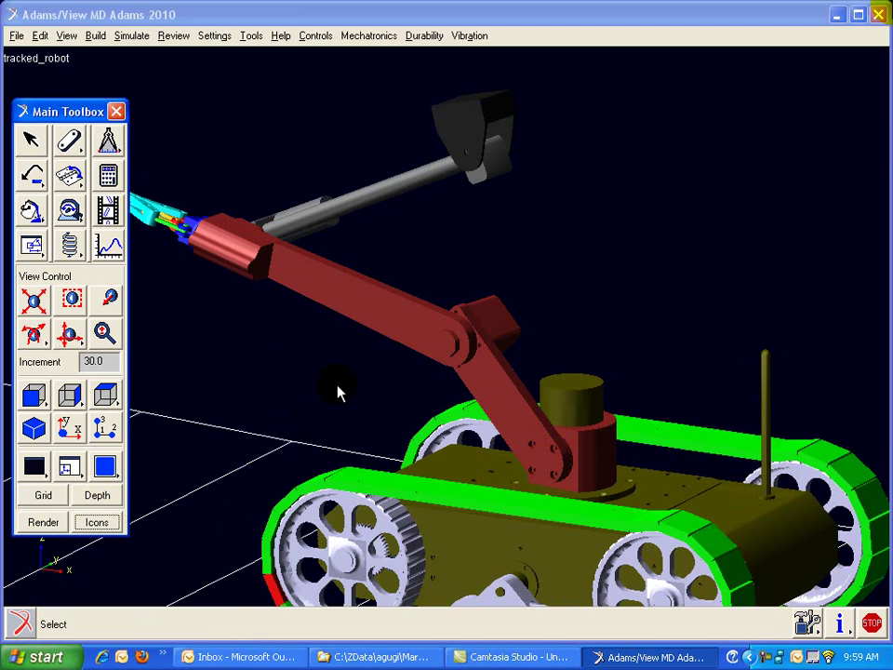
key(f)
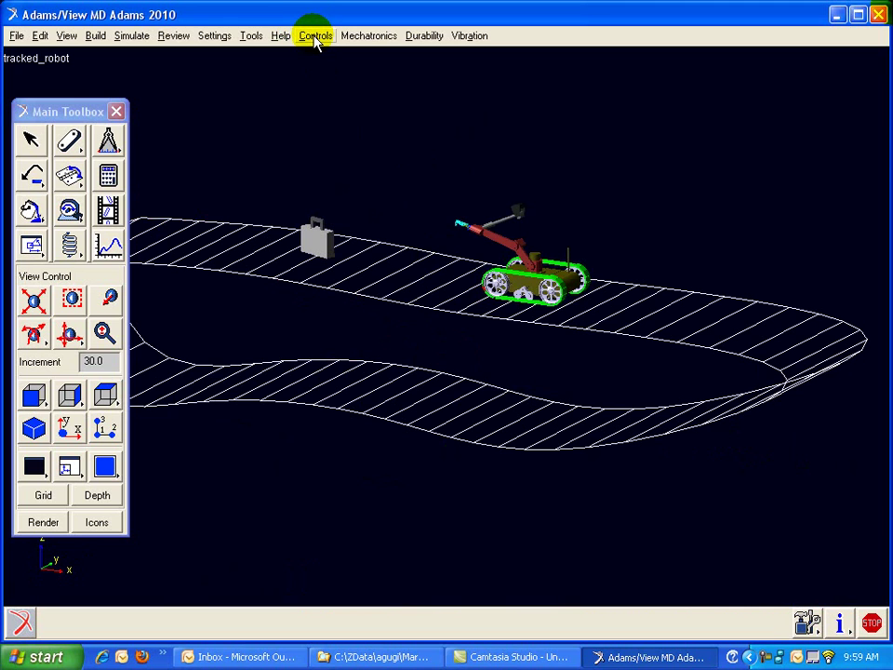
Start a new controls plant export and add arm_torque and boom_torque as its input signals.
click(315, 39)
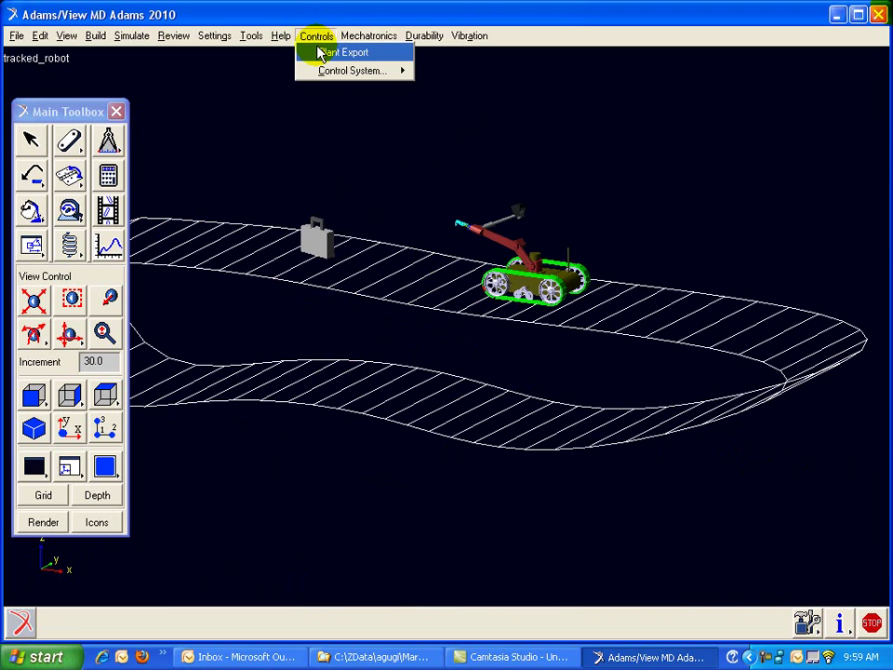
click(342, 53)
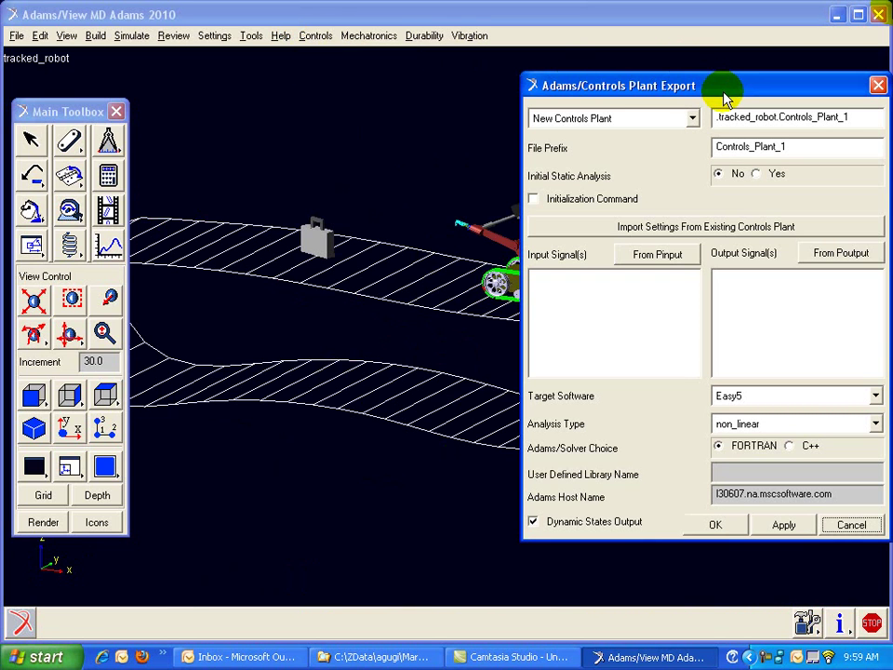
drag(732, 93, 666, 92)
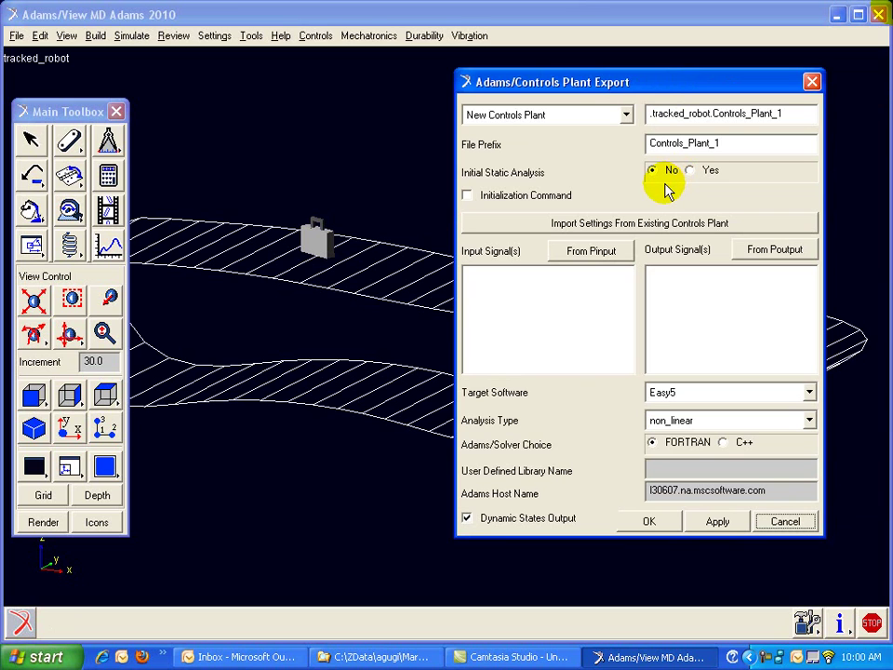
right_click(484, 284)
mouse_move(543, 293)
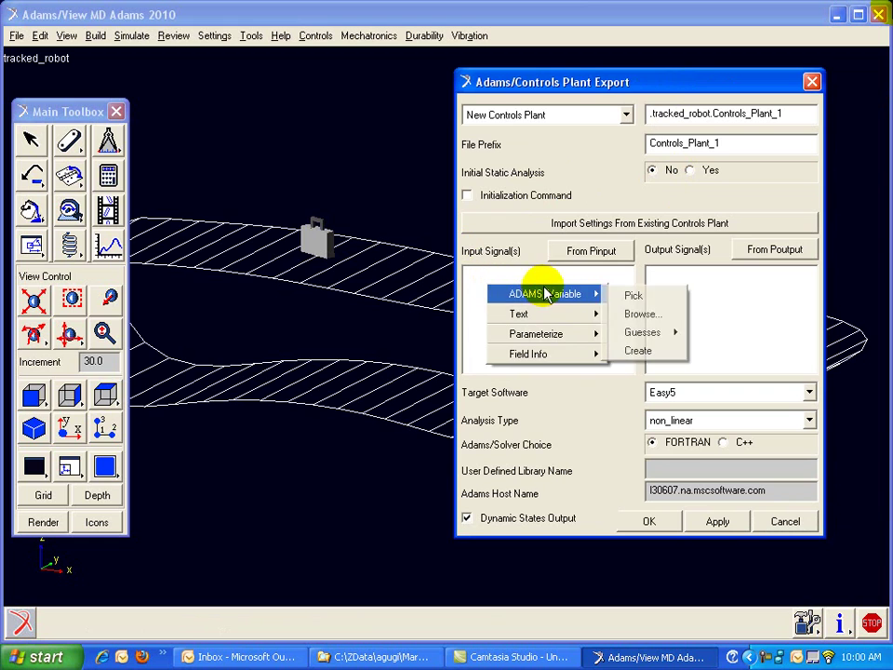
click(667, 314)
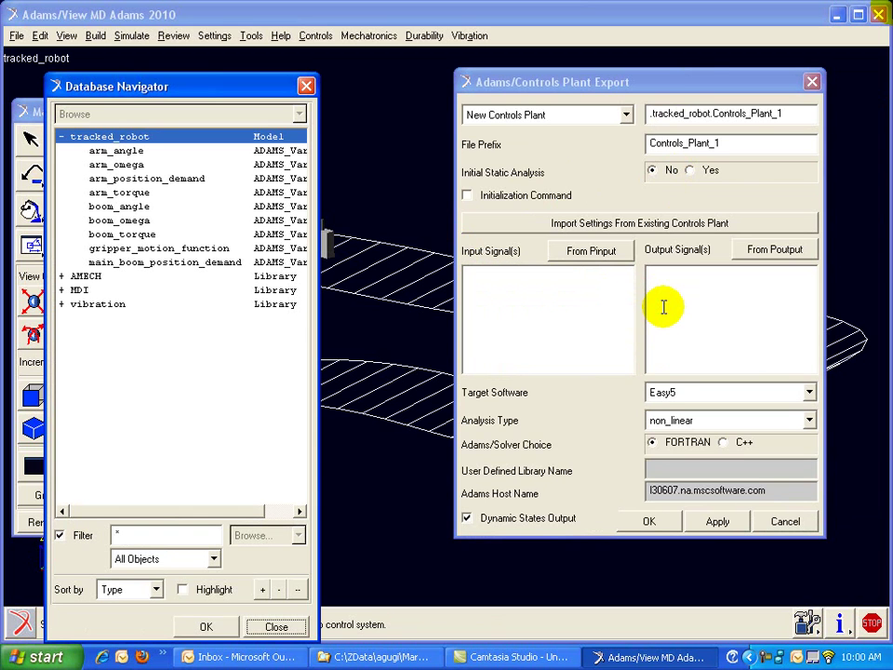
click(130, 193)
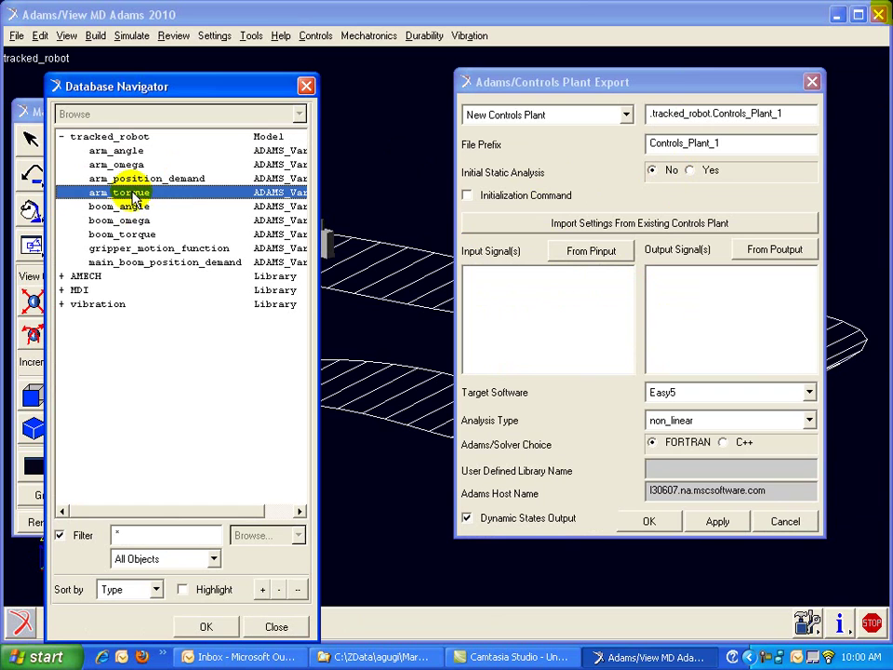
ctrl+click(126, 235)
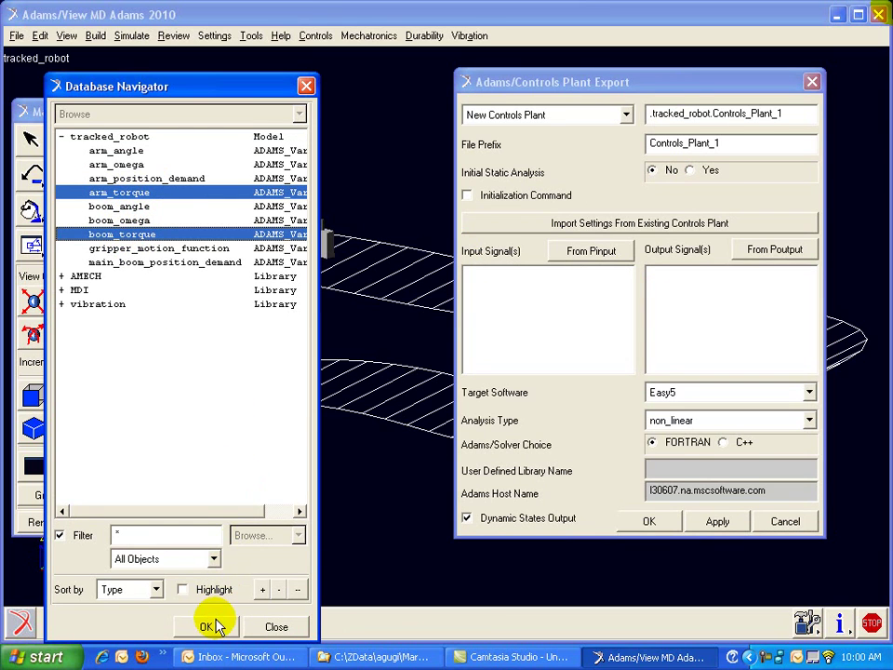
click(210, 622)
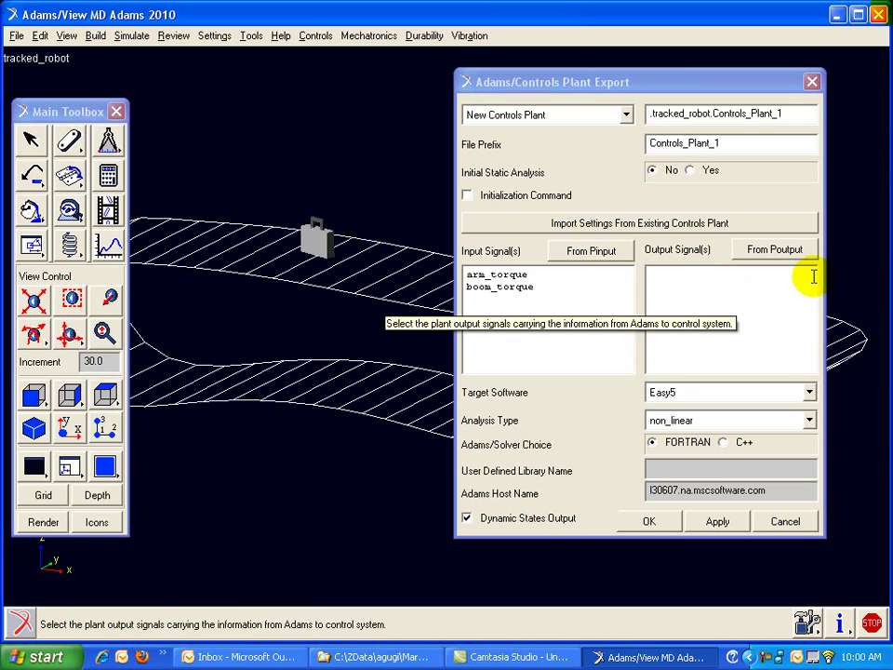
Add arm_angle, arm_omega, boom_angle and boom_omega as the controls plant's output signals.
right_click(689, 297)
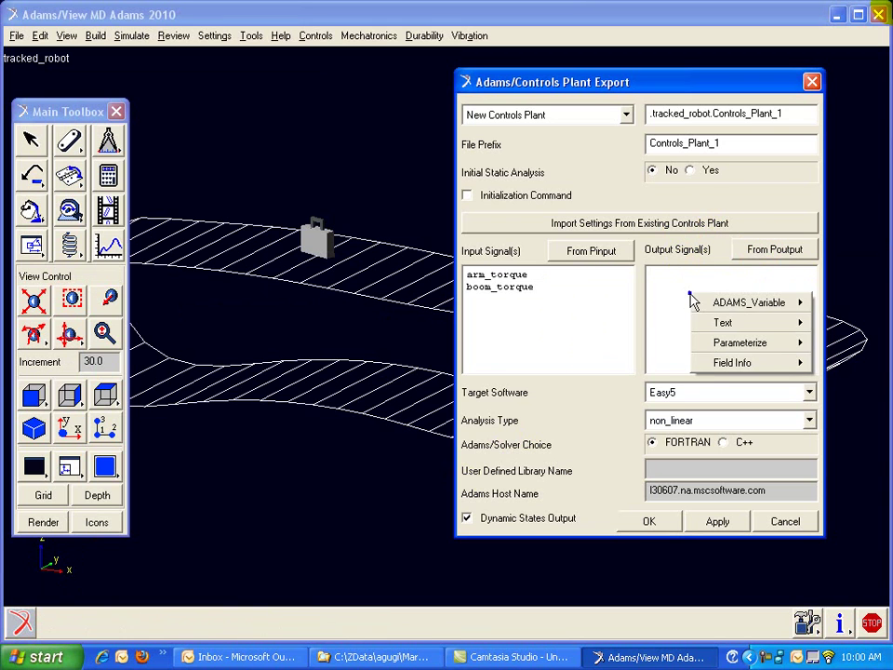
mouse_move(733, 305)
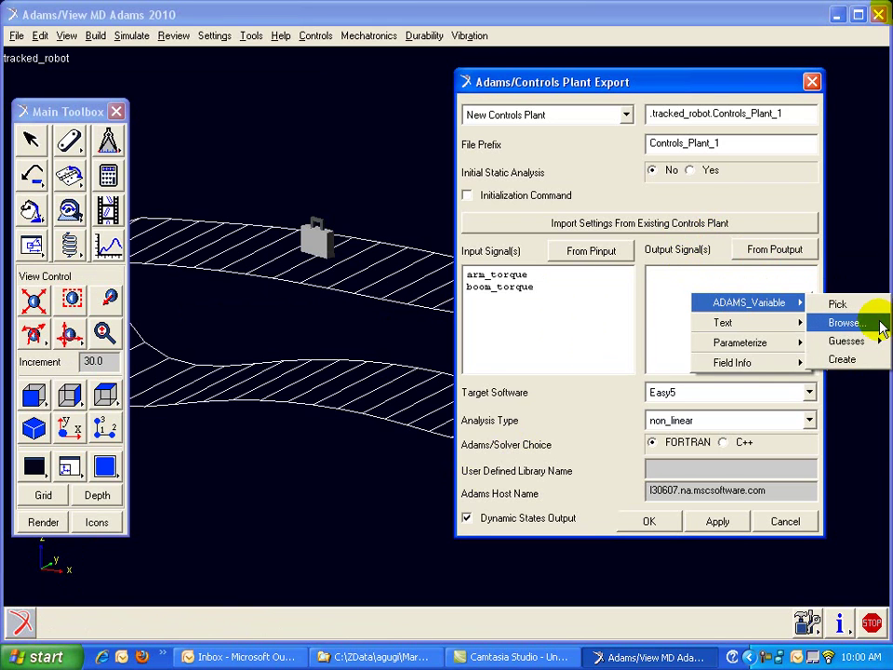
click(862, 324)
click(117, 150)
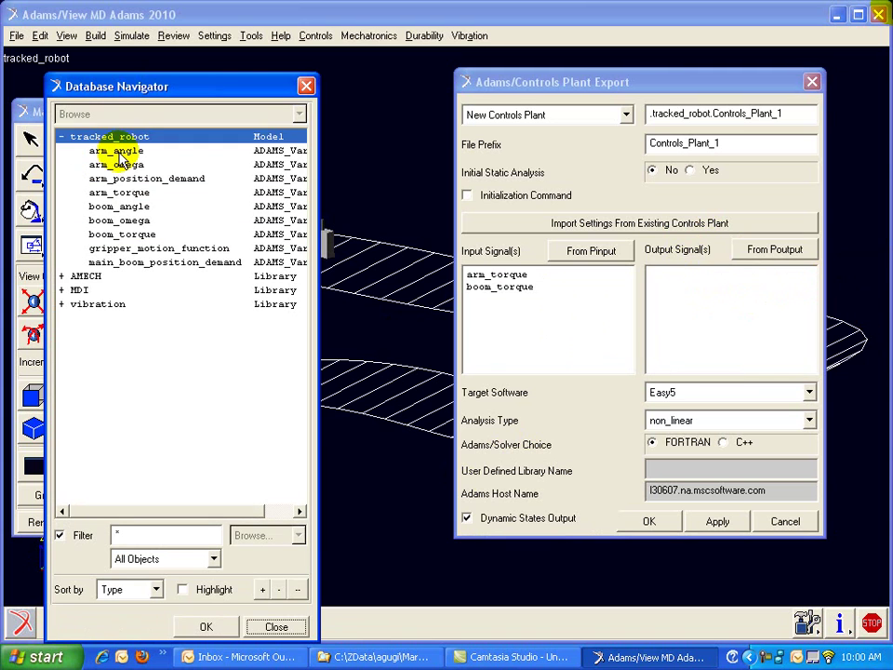
ctrl+click(121, 165)
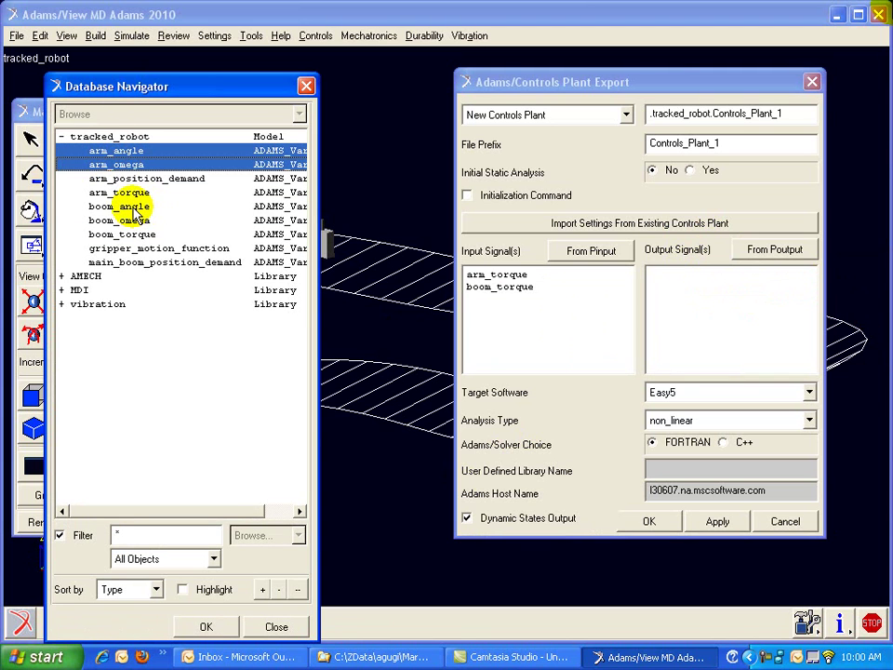
ctrl+click(125, 206)
ctrl+click(133, 222)
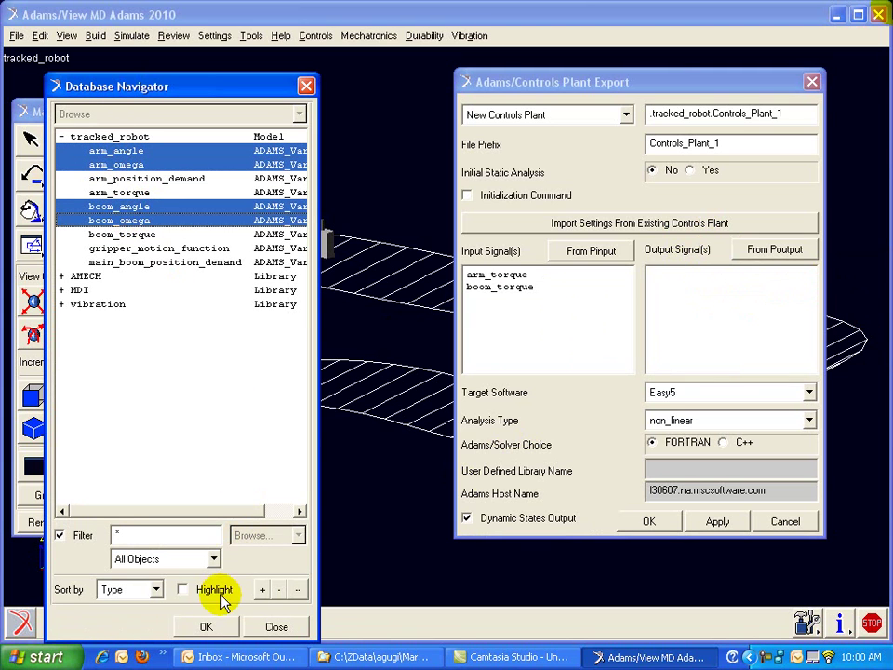
click(208, 627)
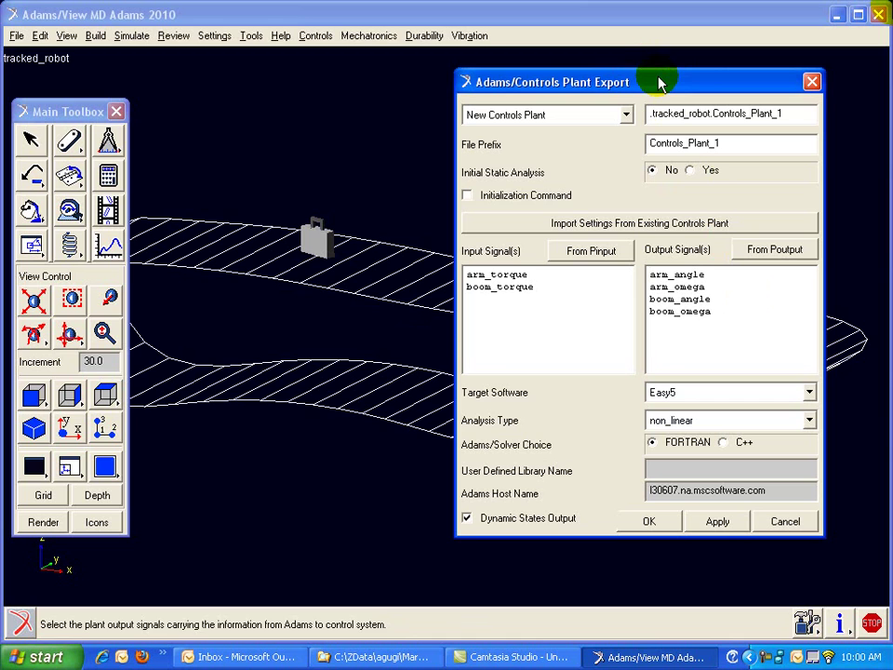
Keep Easy5 as the target software, choose the C++ solver and export the controls plant.
click(809, 395)
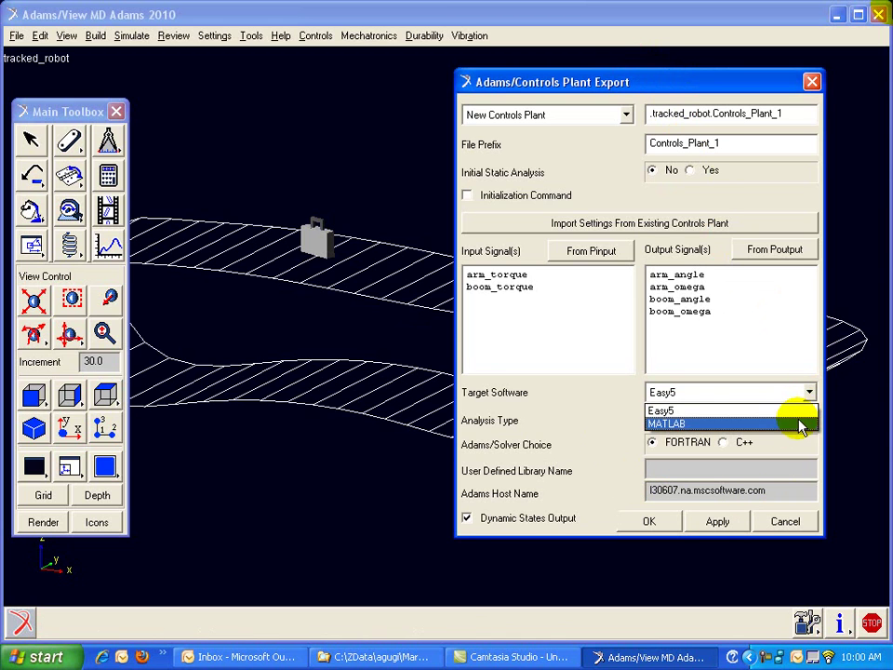
click(800, 412)
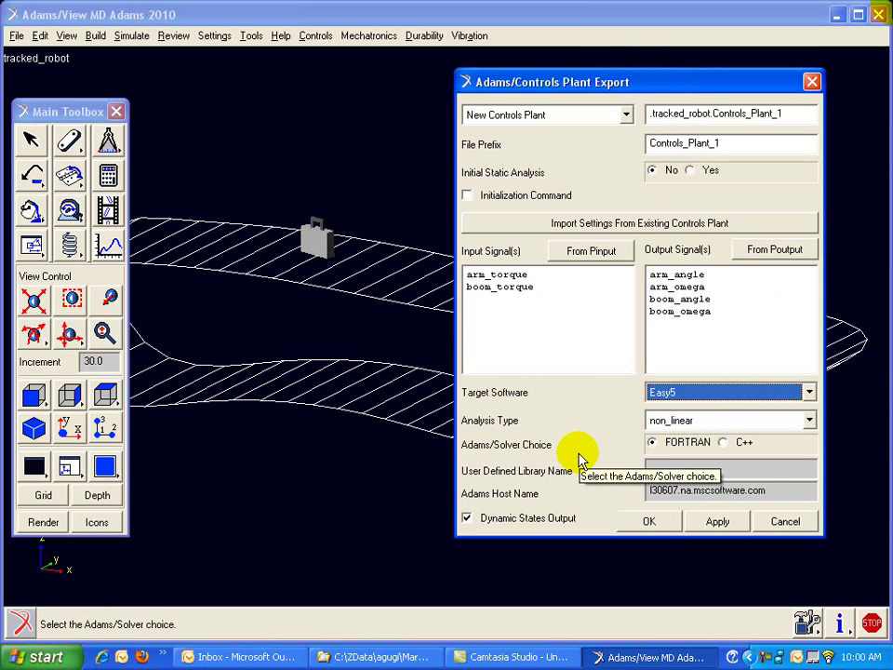
click(723, 443)
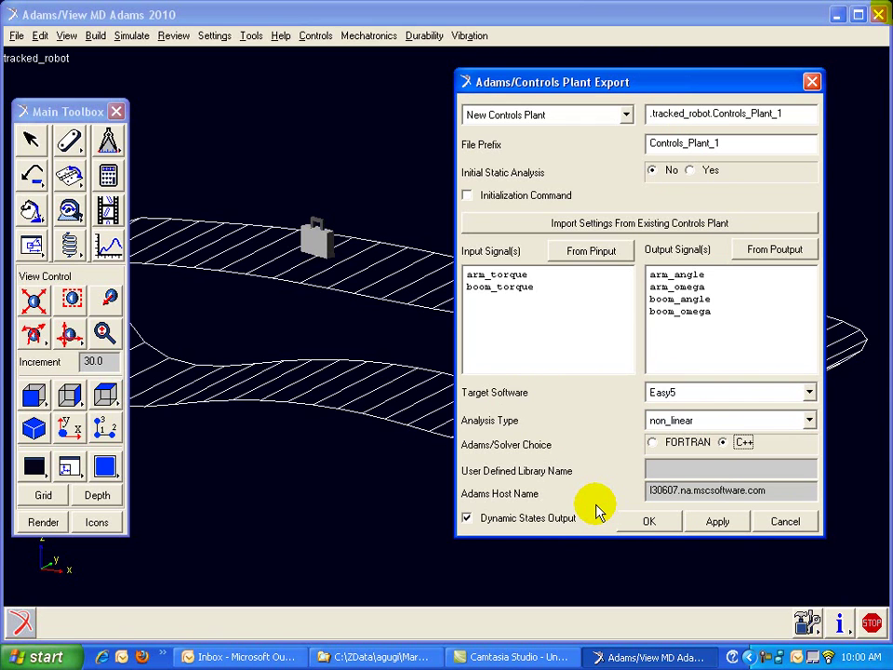
click(651, 522)
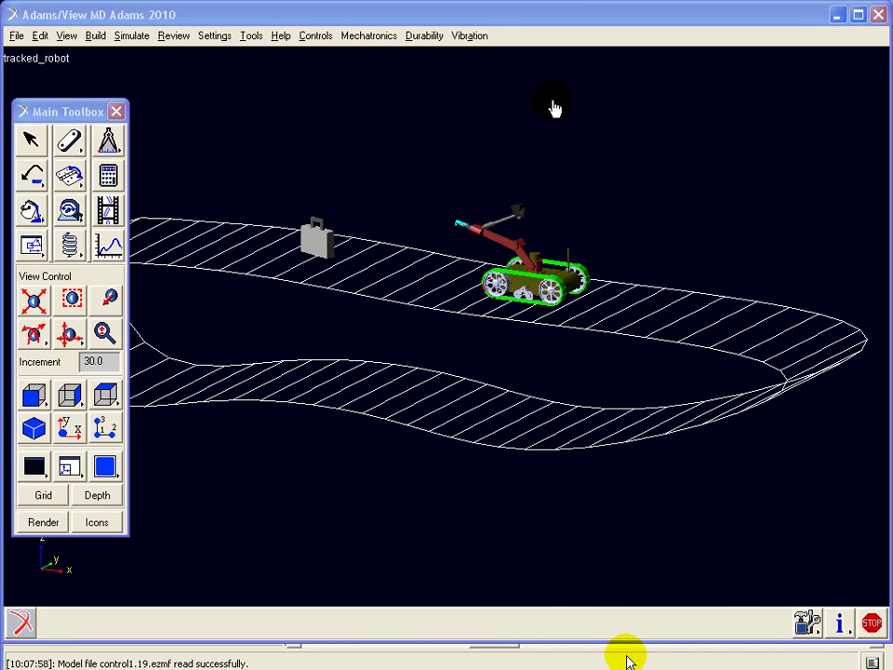
Switch to EASY5 and place an Adams Mechanism block from the Extensions library between the arm and boom control loops.
click(629, 657)
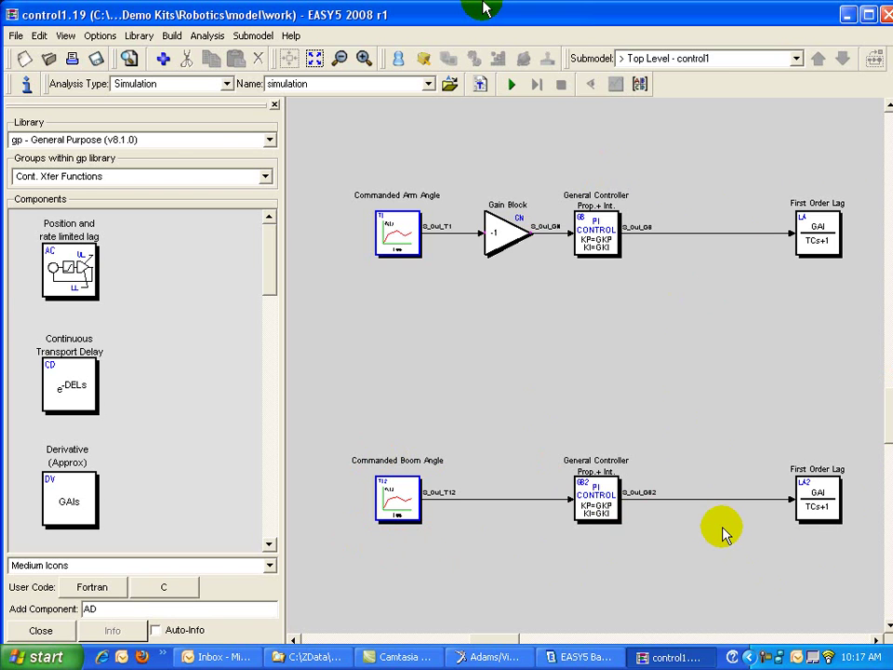
click(268, 140)
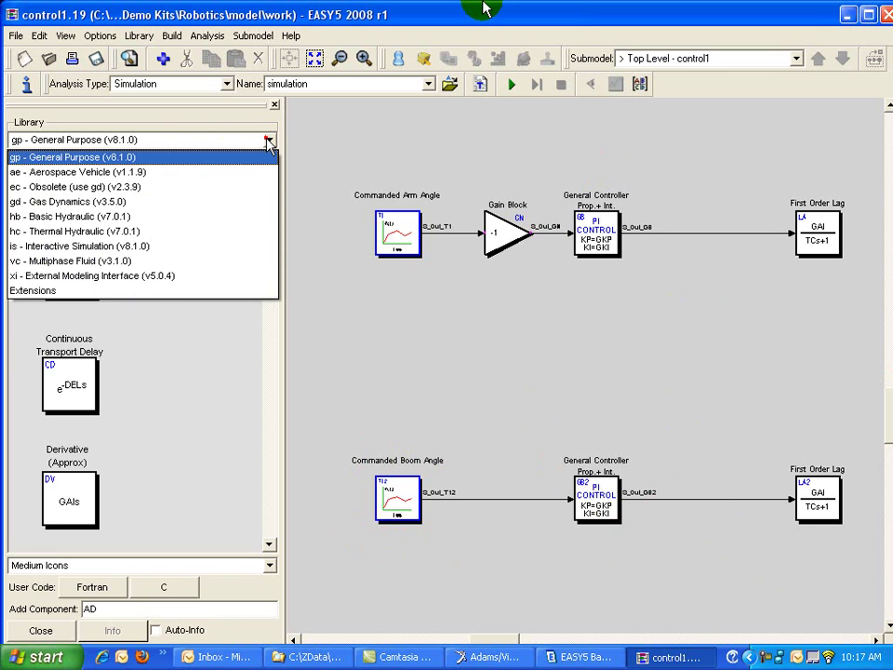
click(158, 293)
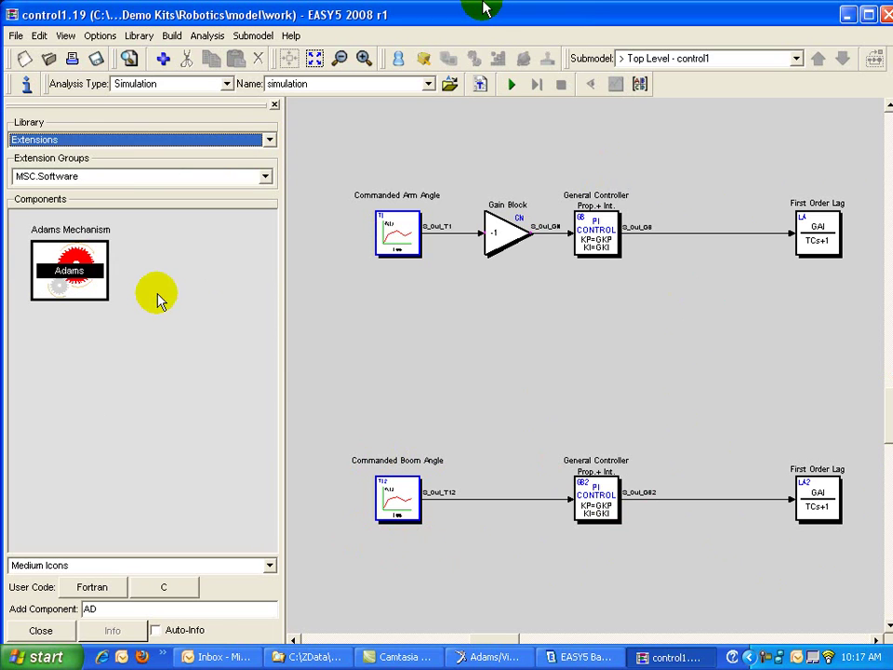
drag(69, 270, 605, 361)
Configure the Adams Mechanism block with Controls_Plant_1 in Function Evaluation (no feedthrough) mode, check its states and variables, and accept the component data.
double_click(605, 361)
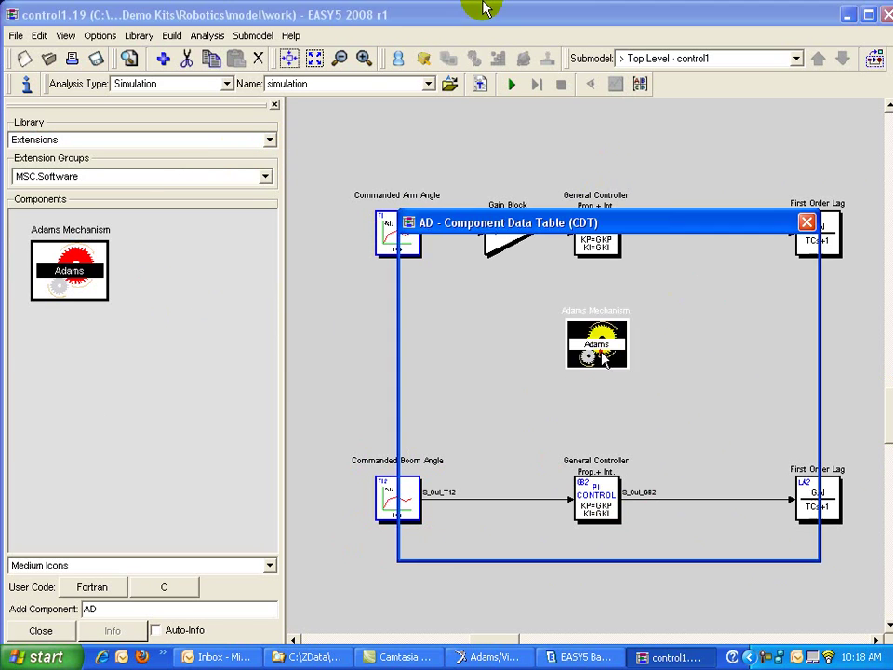
click(553, 543)
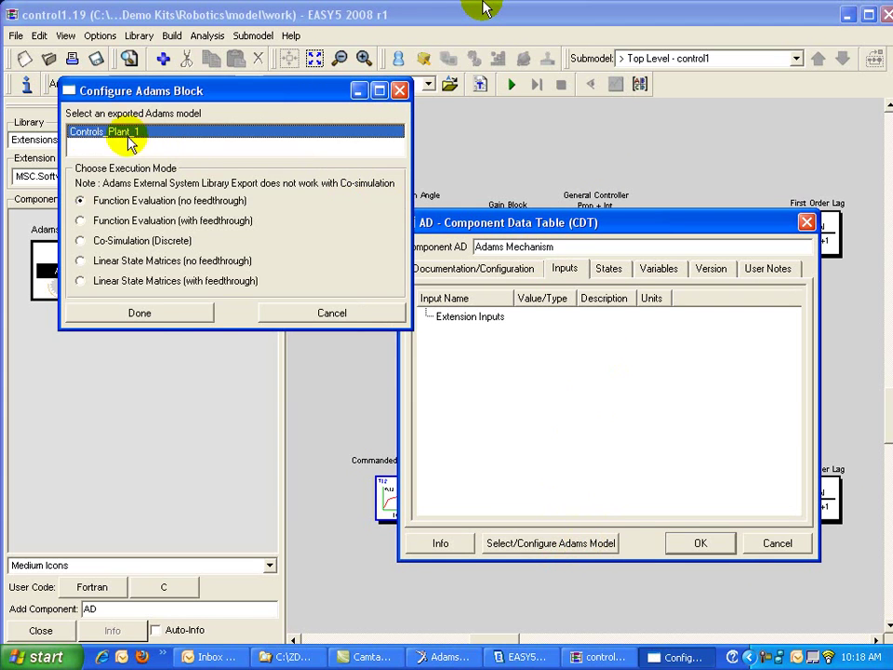
click(143, 313)
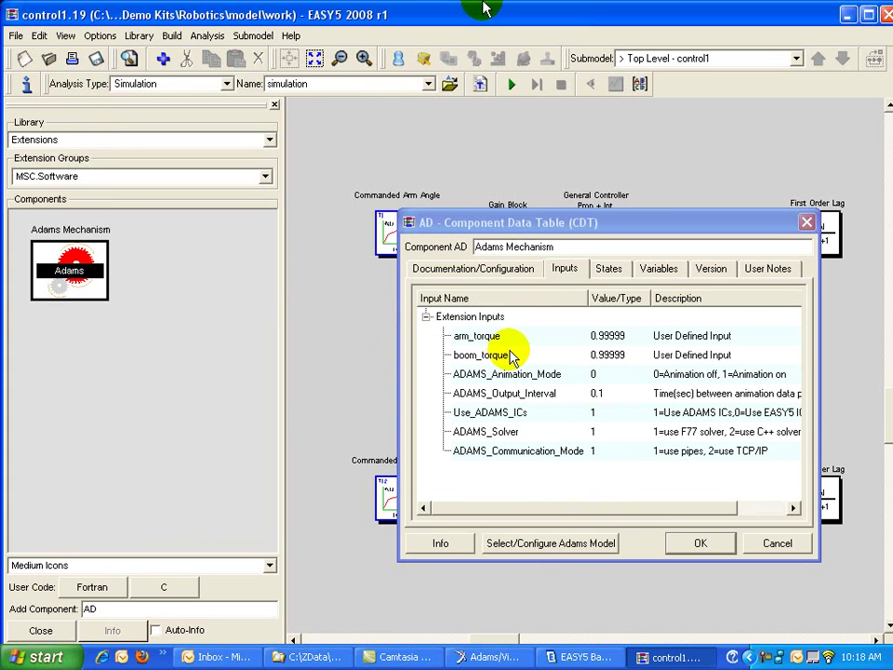
click(612, 270)
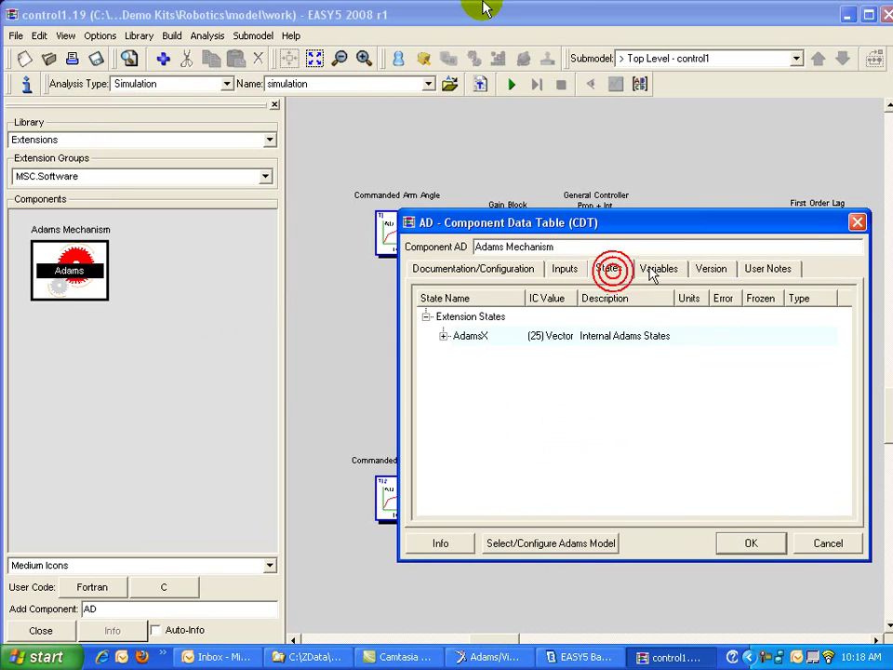
click(656, 268)
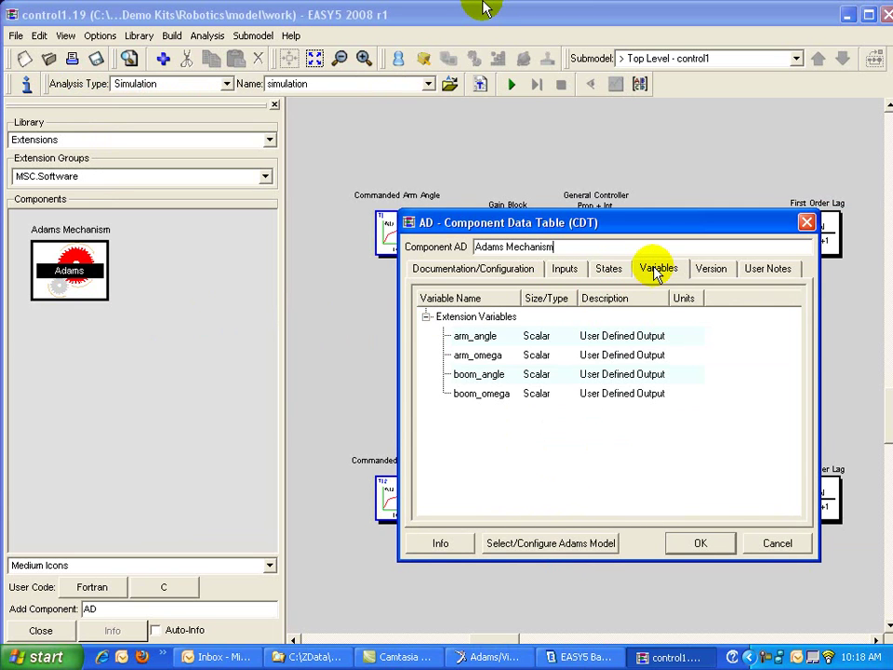
click(706, 543)
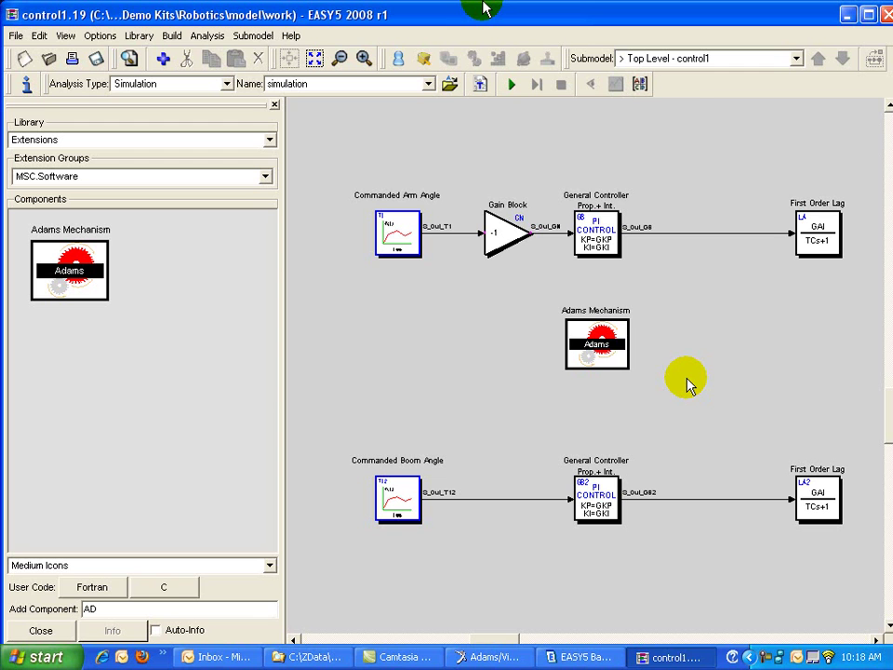
Connect the Adams block's arm_angle output to the arm controller's S_Feedback_GB input.
click(594, 346)
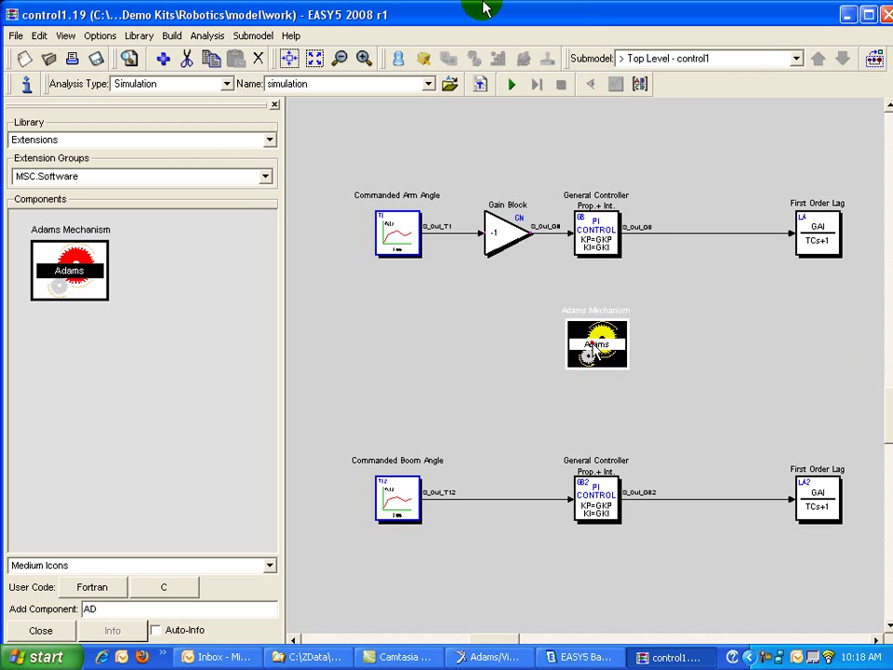
click(596, 232)
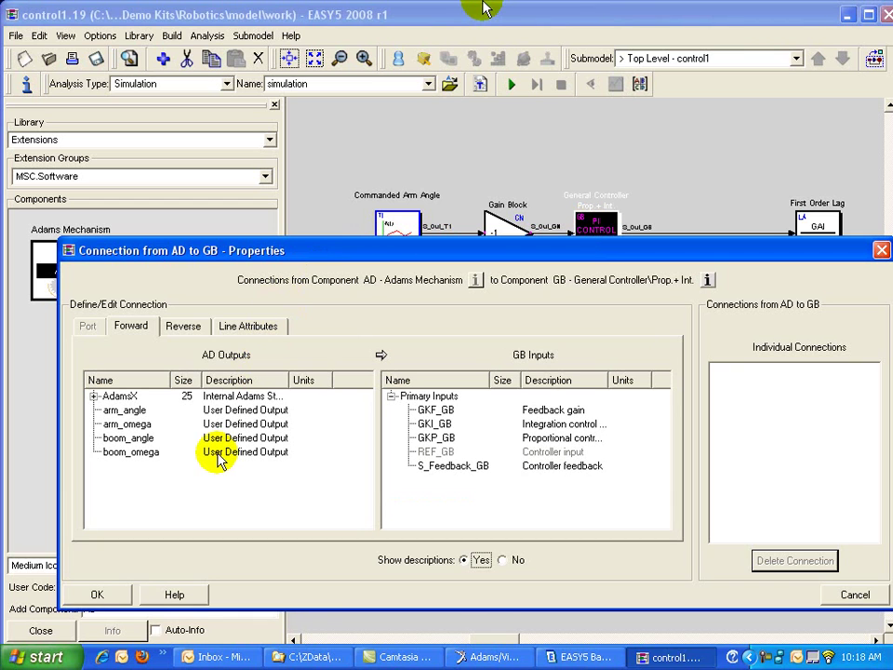
click(125, 410)
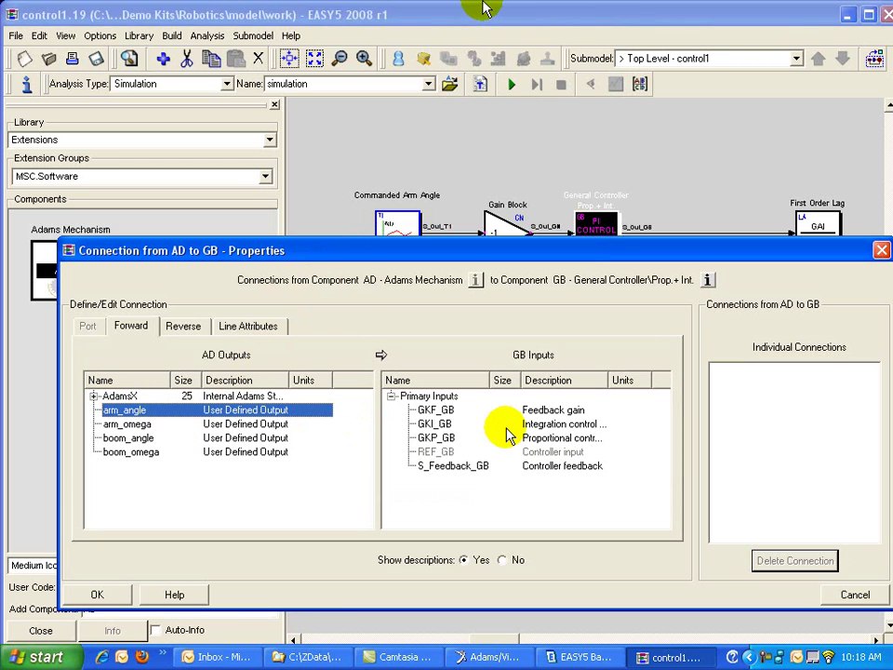
double_click(465, 466)
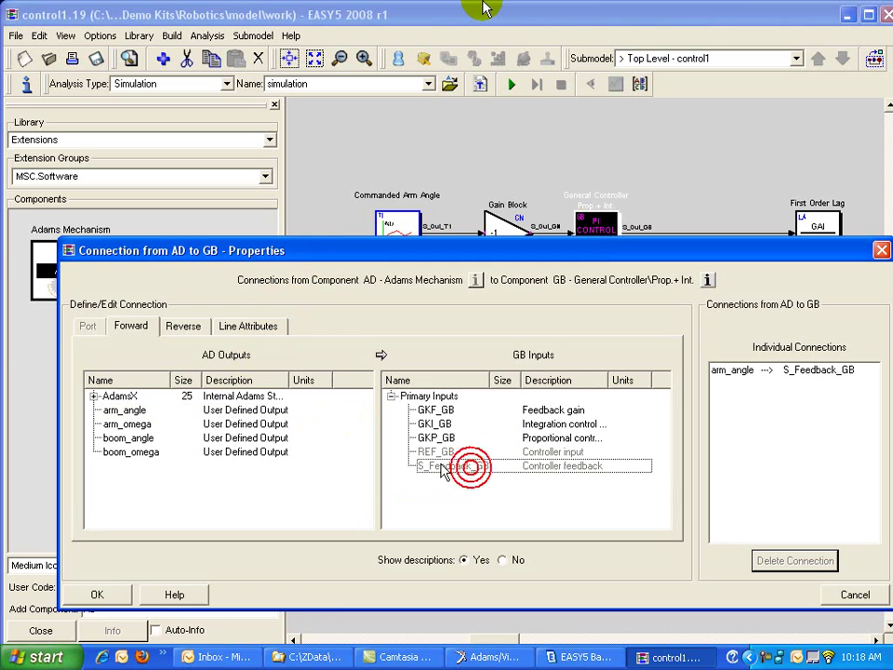
click(209, 410)
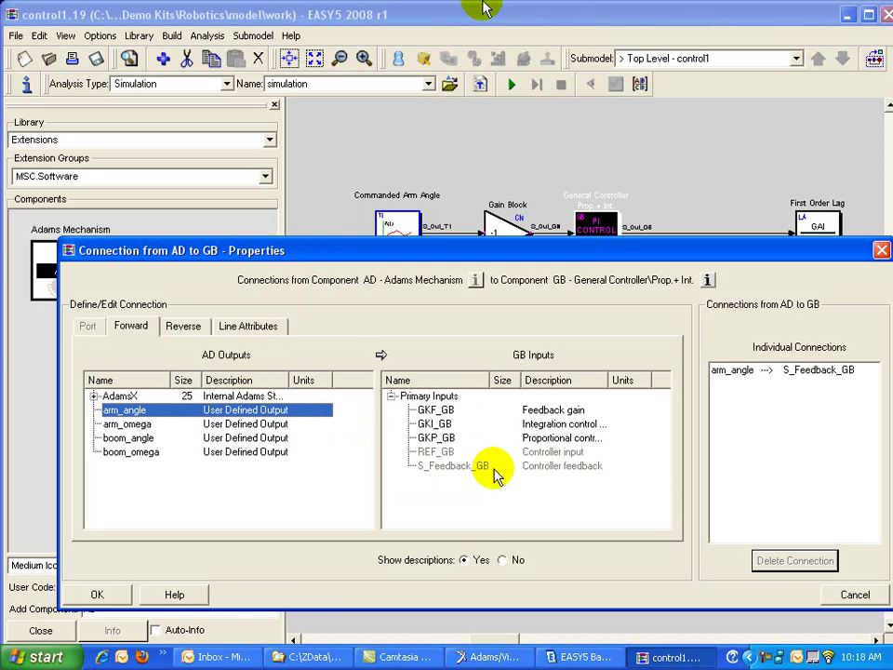
click(98, 594)
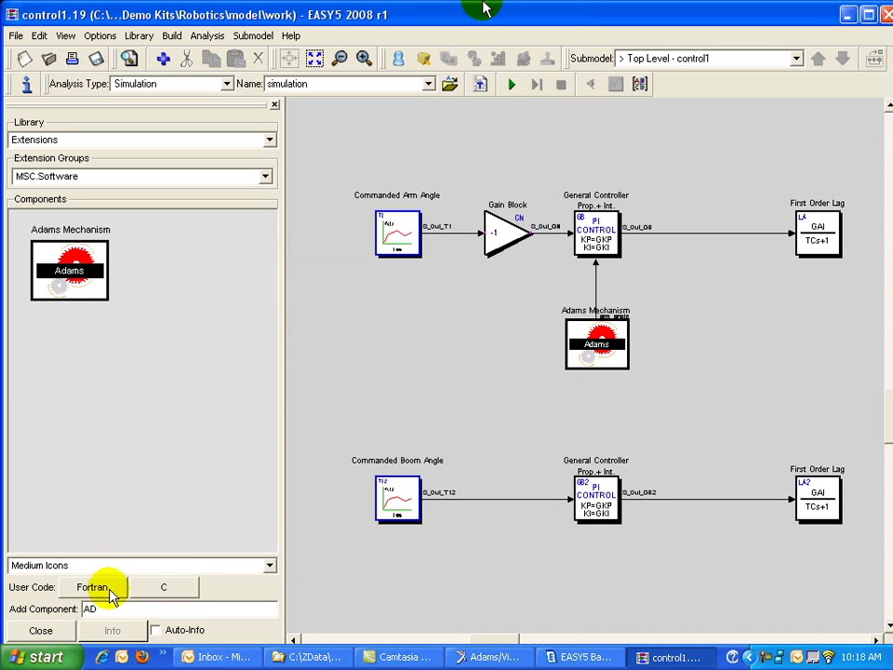
Connect the Adams block's boom_angle output to the boom controller's S_Feedback_GB2 input.
click(595, 358)
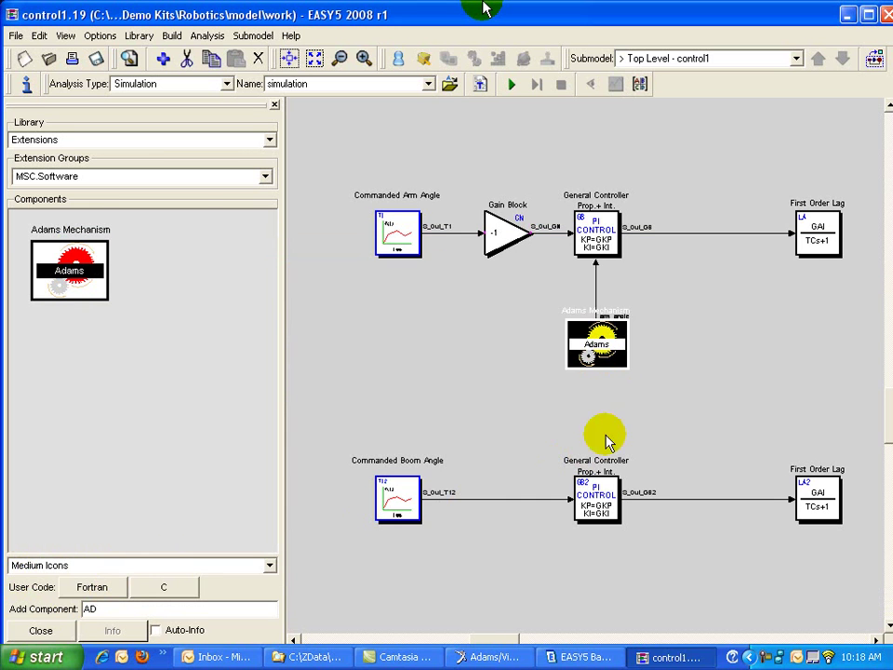
click(596, 502)
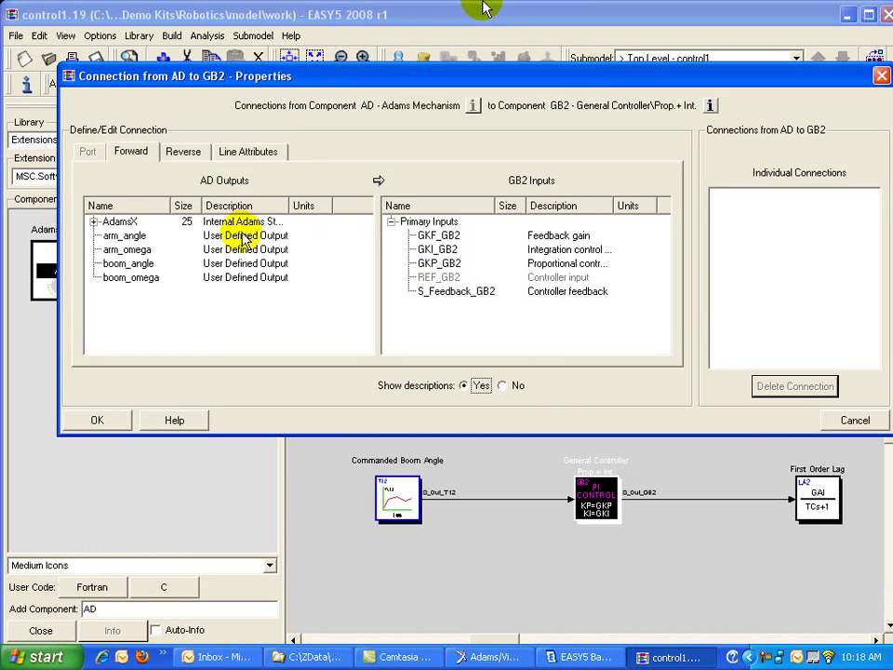
click(116, 263)
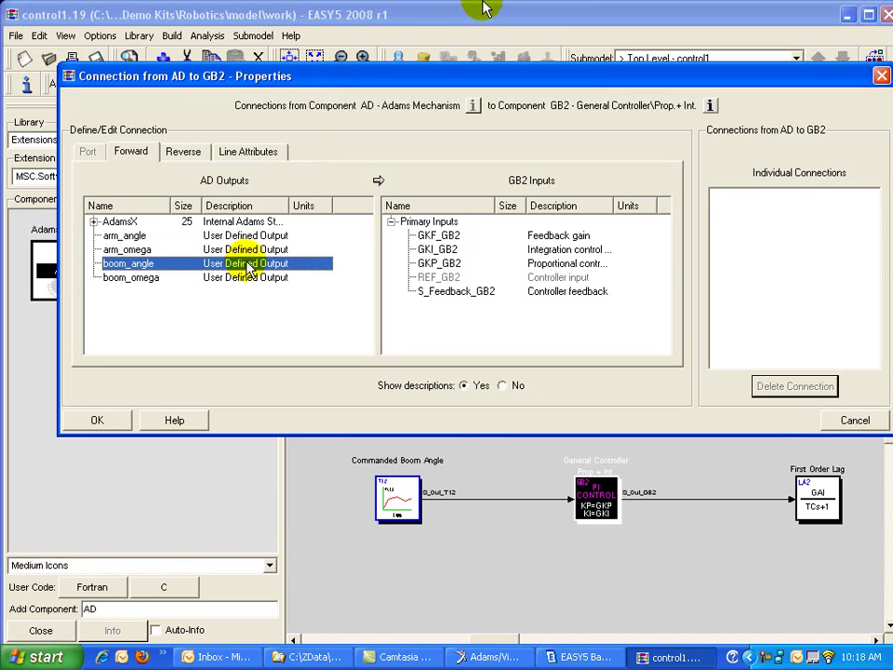
click(479, 294)
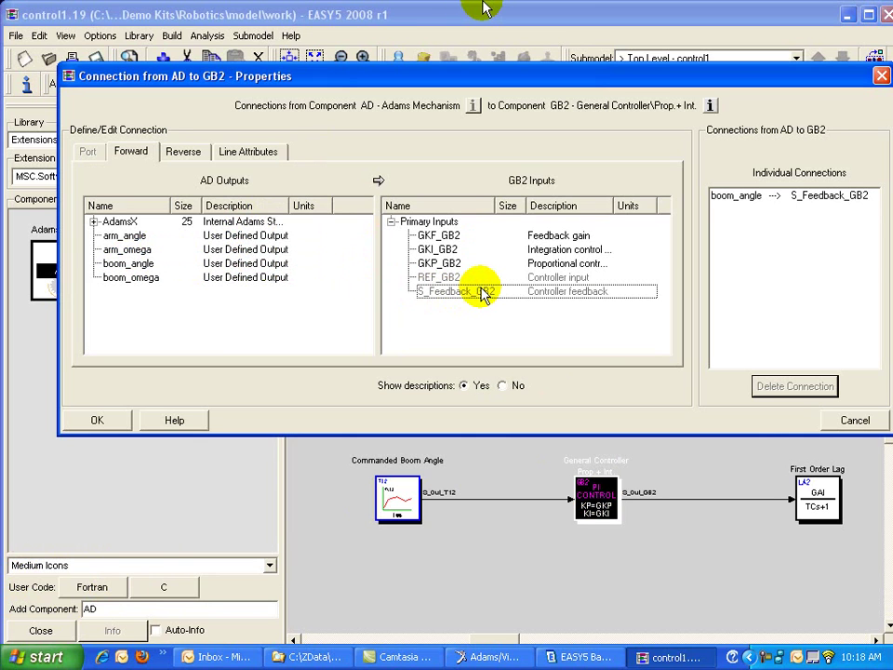
click(94, 418)
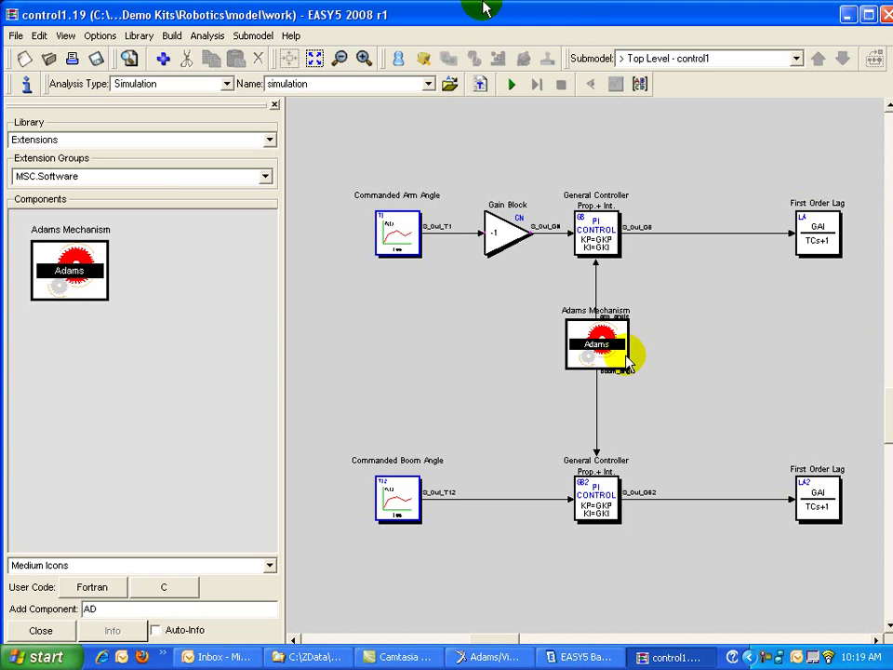
Connect the arm loop's first order lag output S_Out_LA to the Adams block's arm_torque input.
click(810, 243)
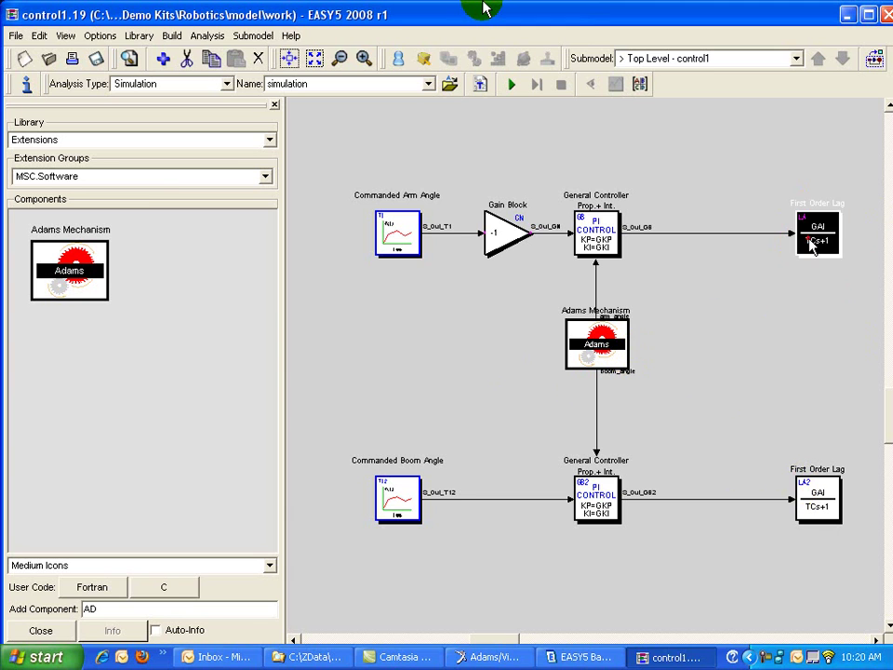
click(621, 333)
click(136, 412)
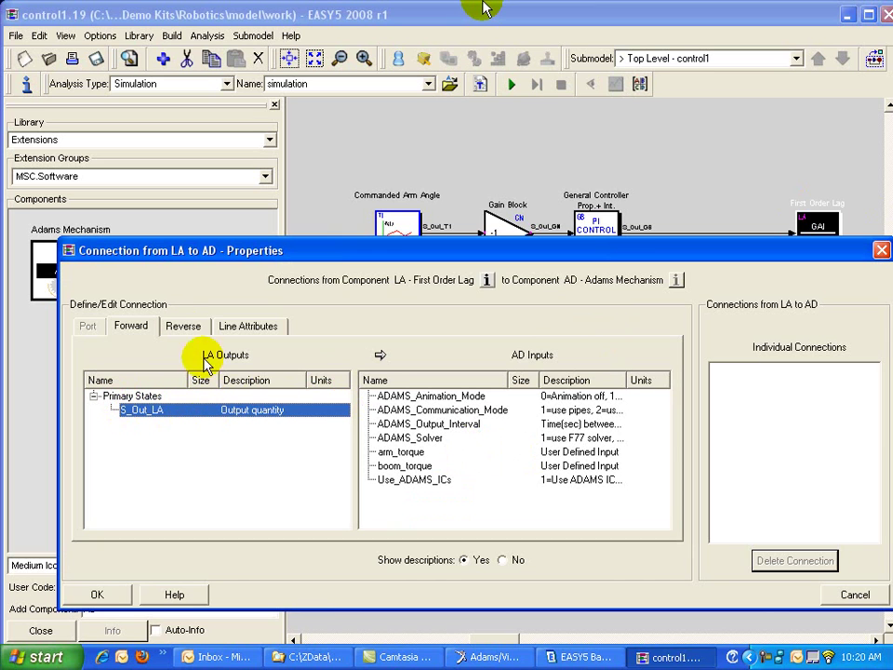
click(395, 453)
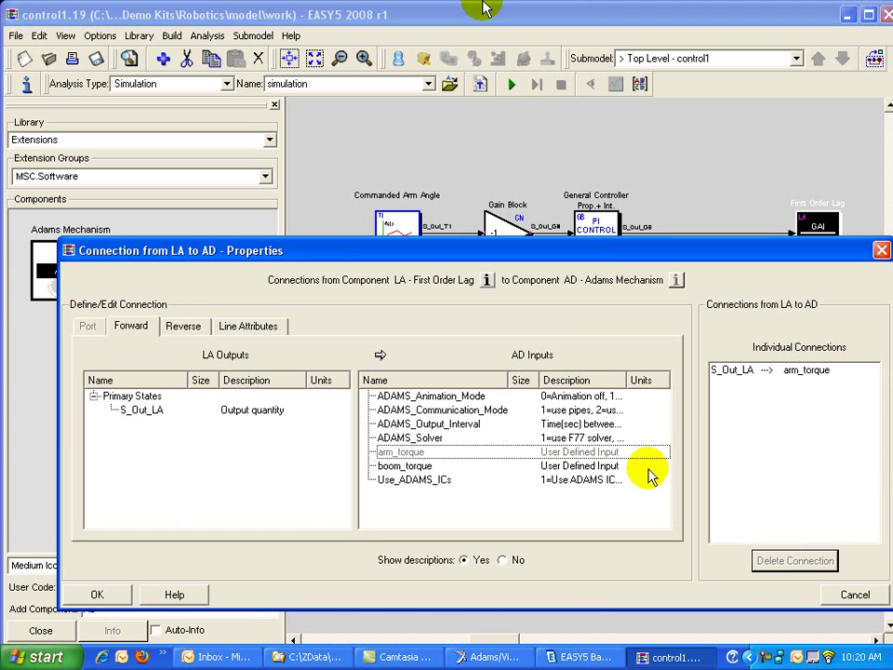
click(99, 593)
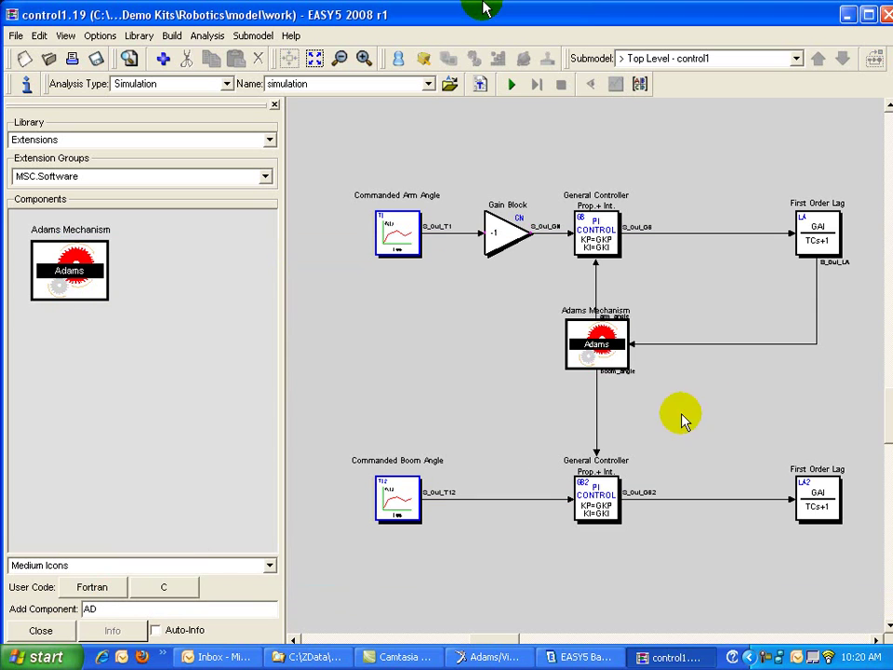
Connect the boom lag output S_Out_LA2 to the Adams block's boom_torque input and reroute that line into the block's right side.
click(819, 500)
click(599, 339)
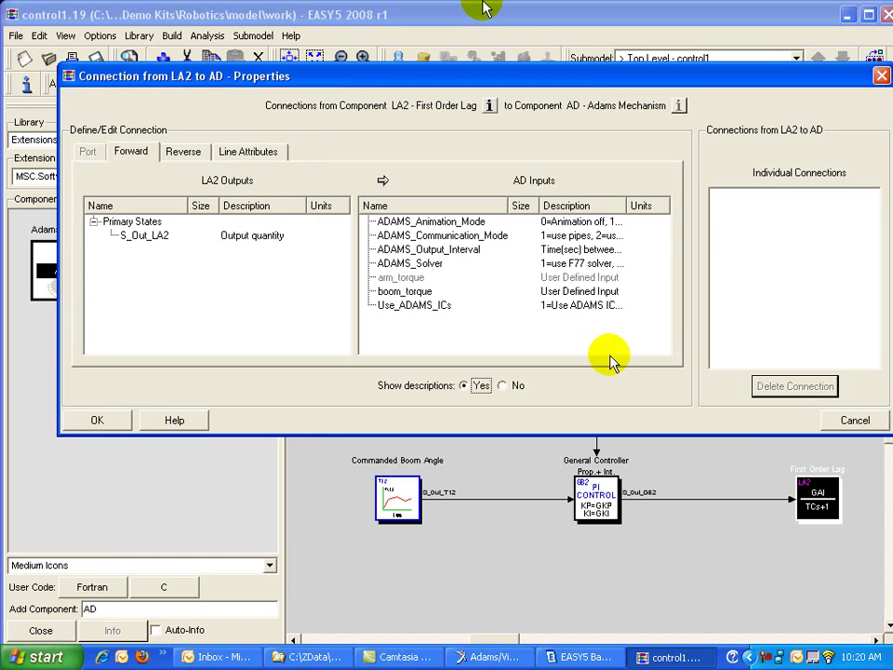
click(144, 237)
click(407, 291)
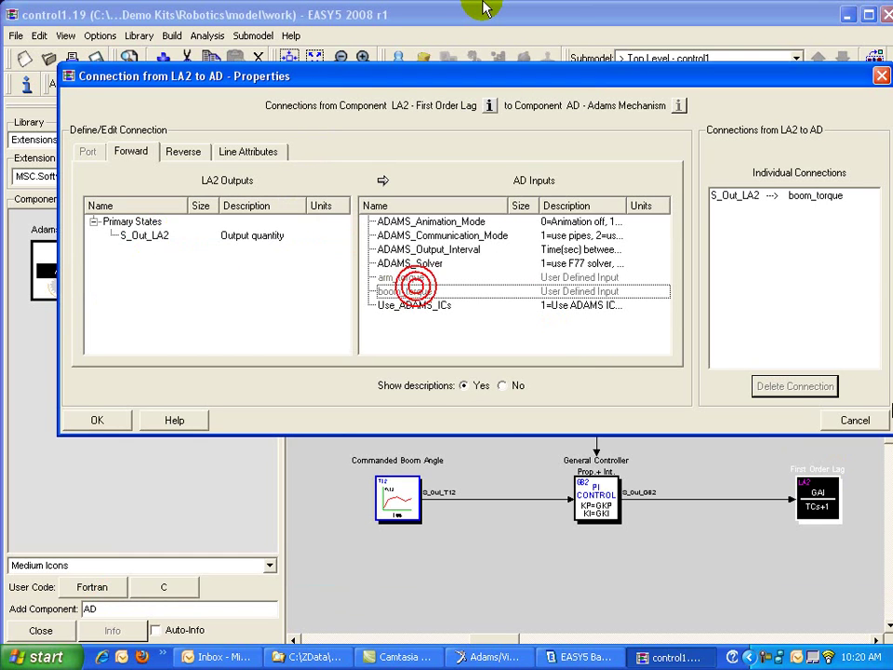
click(96, 420)
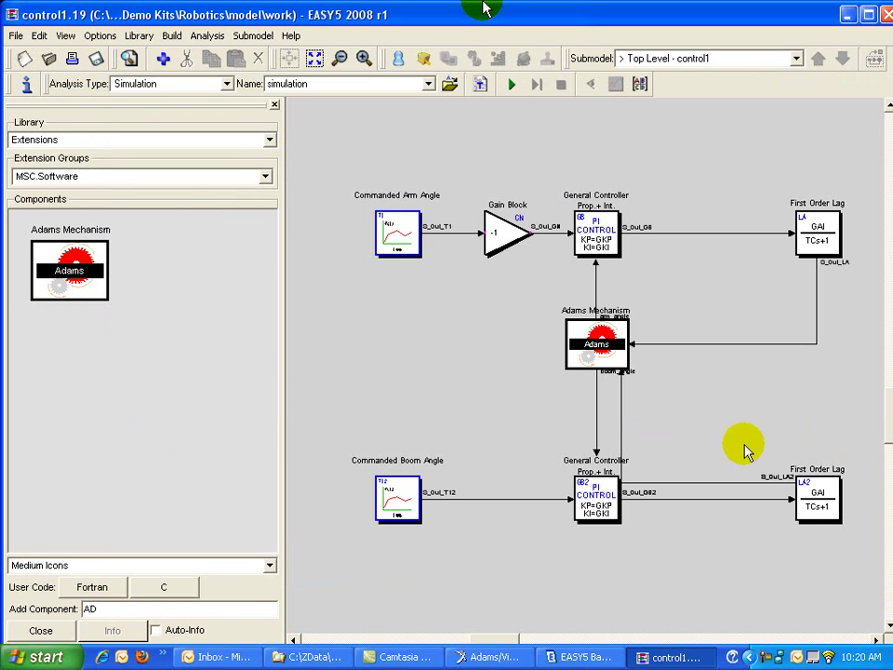
click(623, 397)
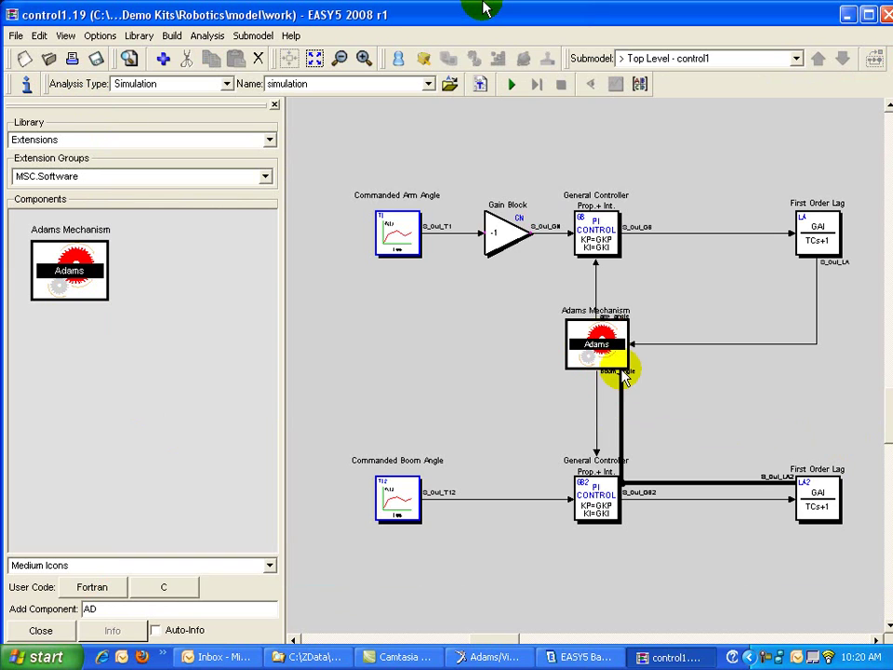
click(634, 354)
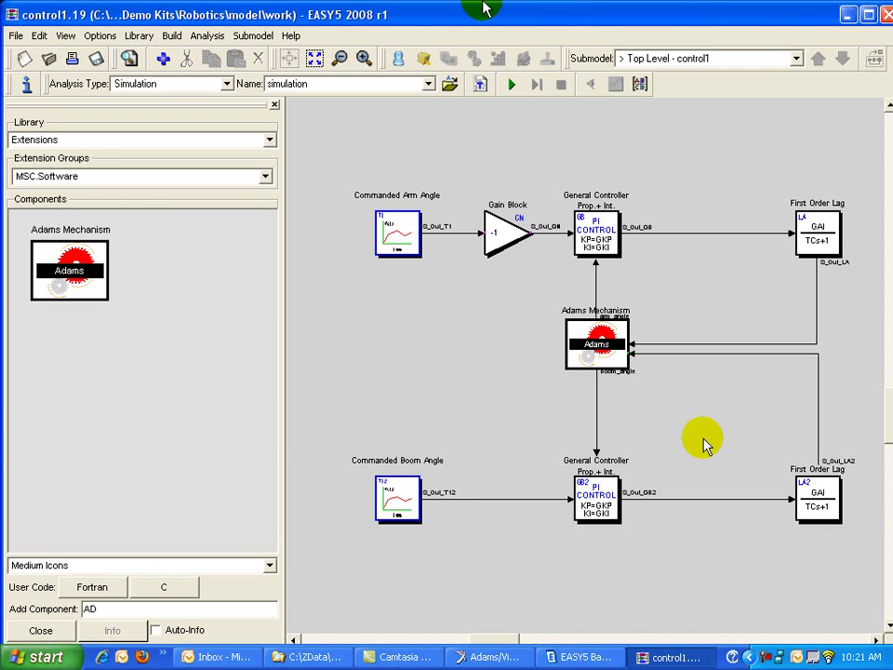
Export the model as an ADAMS External System Library using the xfe settings, expanding its design parameters for review before exporting.
click(14, 38)
click(17, 36)
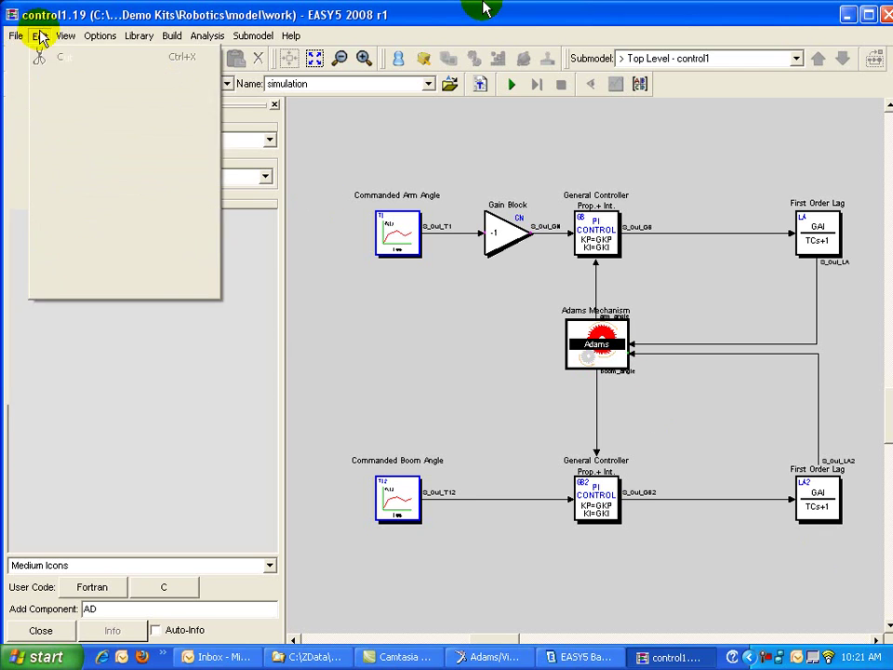
click(184, 37)
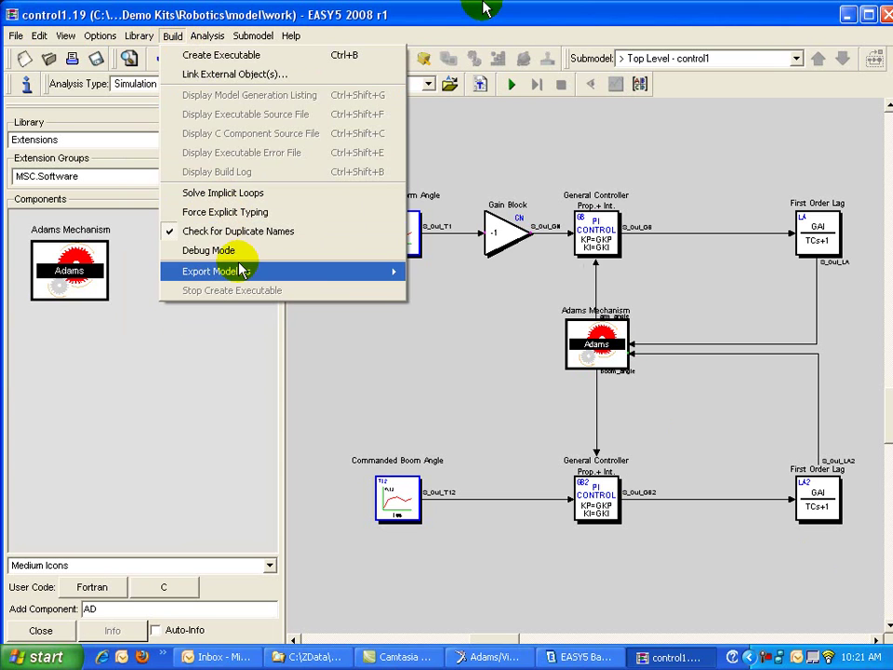
mouse_move(260, 270)
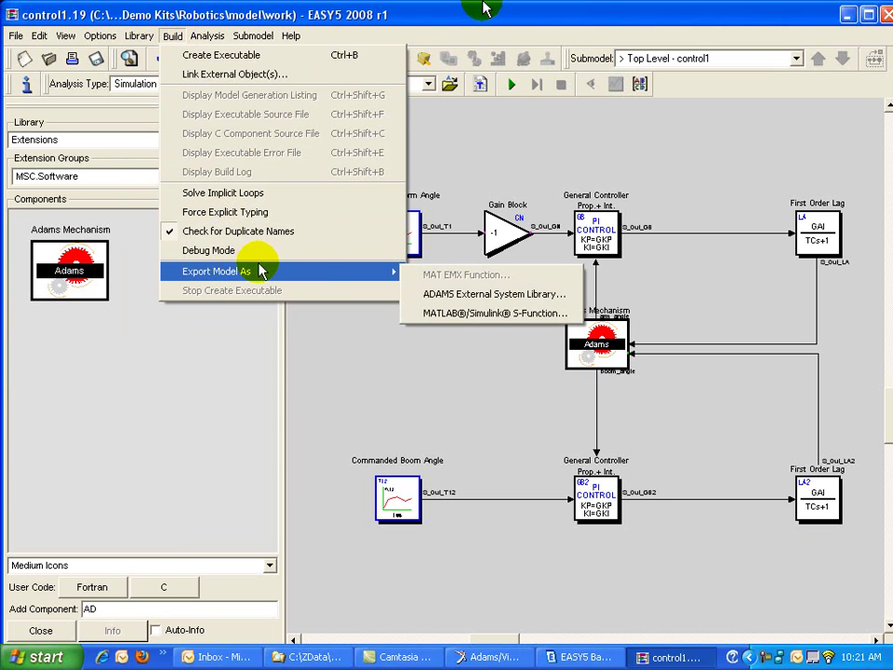
click(497, 298)
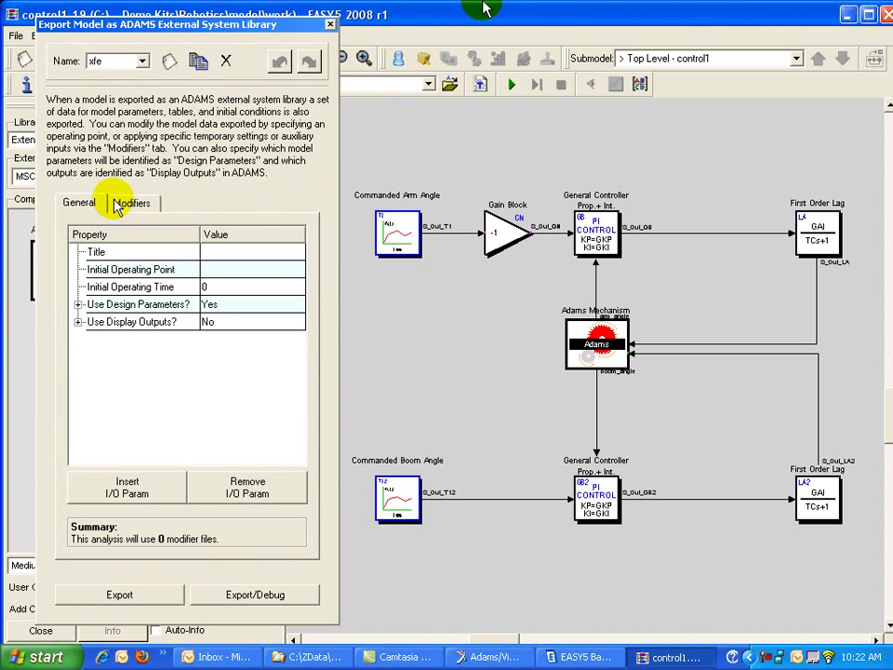
click(78, 305)
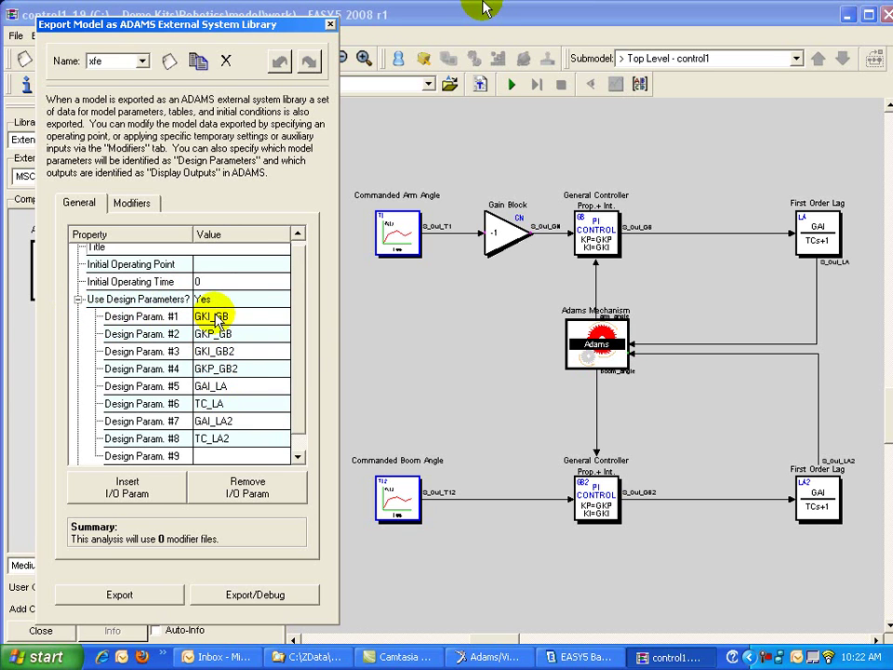
click(119, 595)
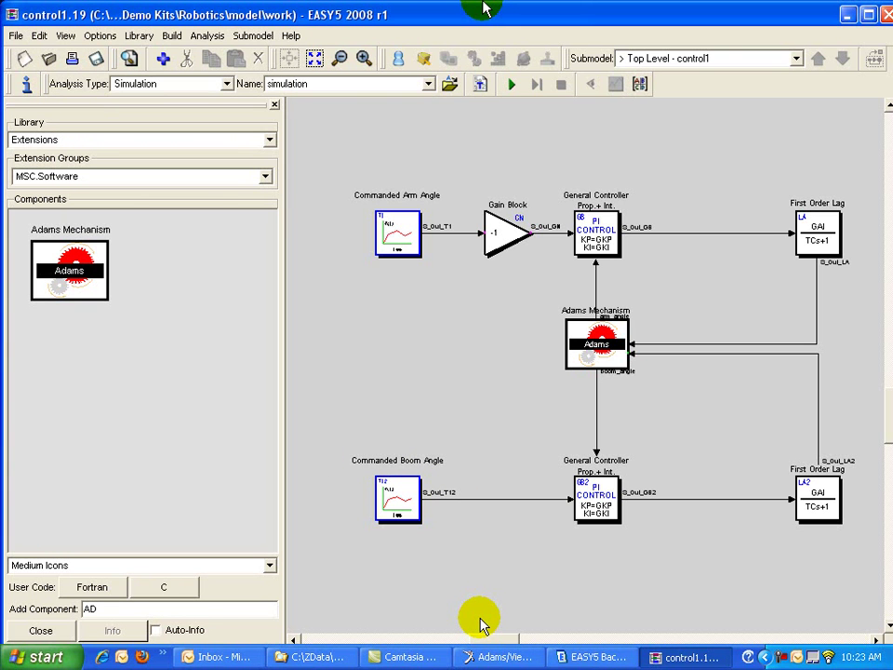
Check that the exported control1.dll is in the work folder, then return to Adams/View.
click(340, 655)
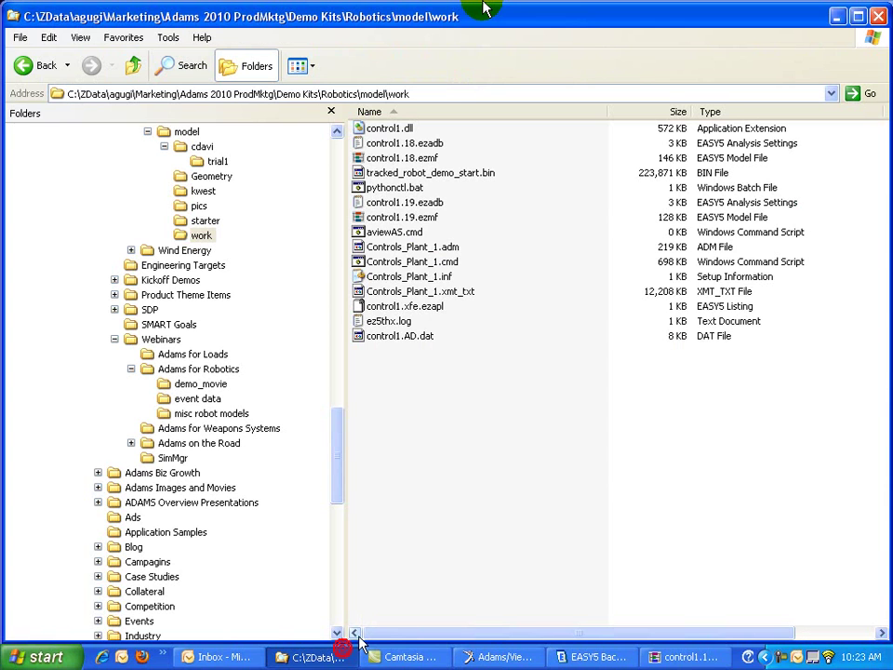
click(386, 130)
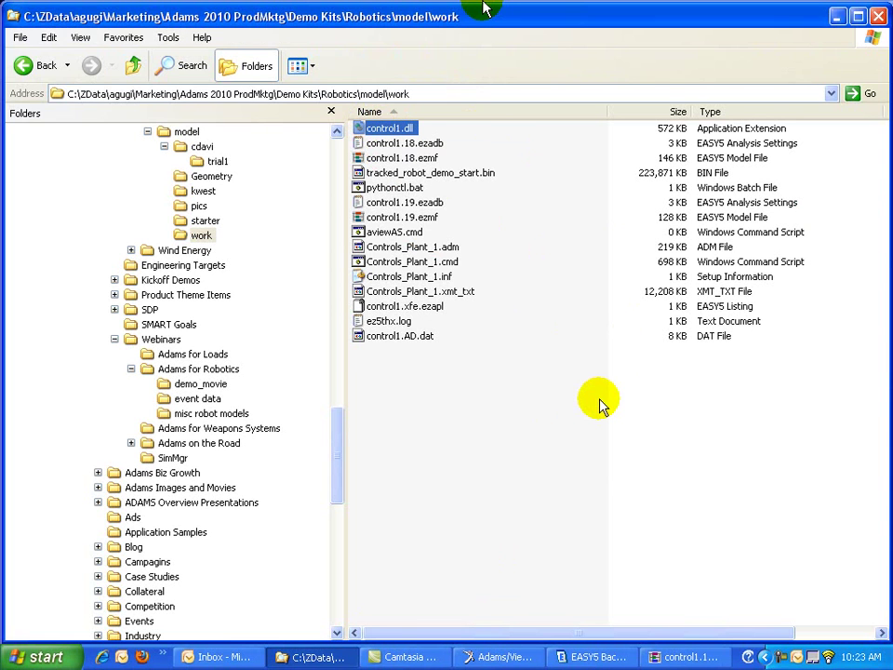
click(836, 16)
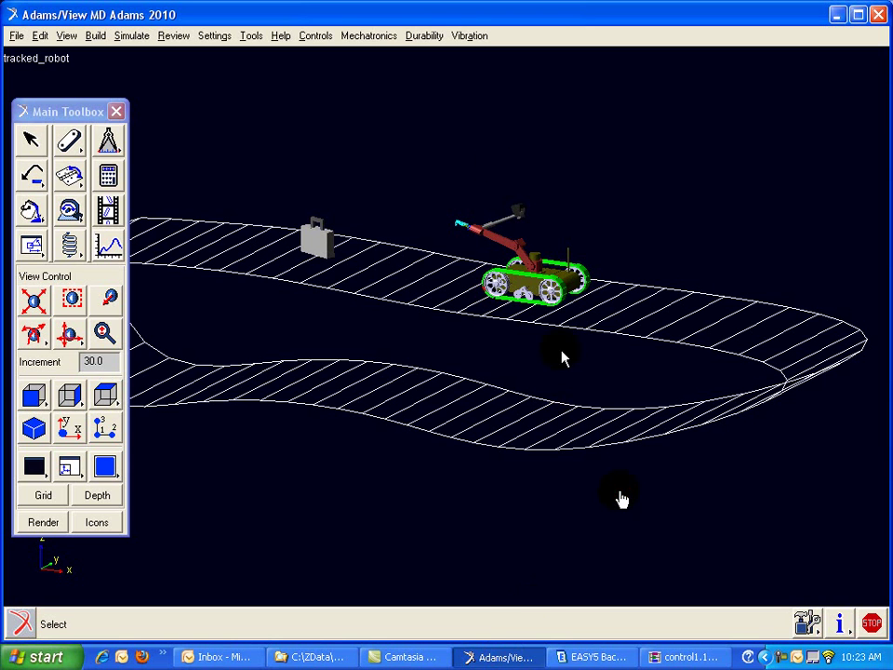
Start a control system import with general state equation name e5_controller and control1.dll as the external system library.
click(315, 36)
mouse_move(326, 70)
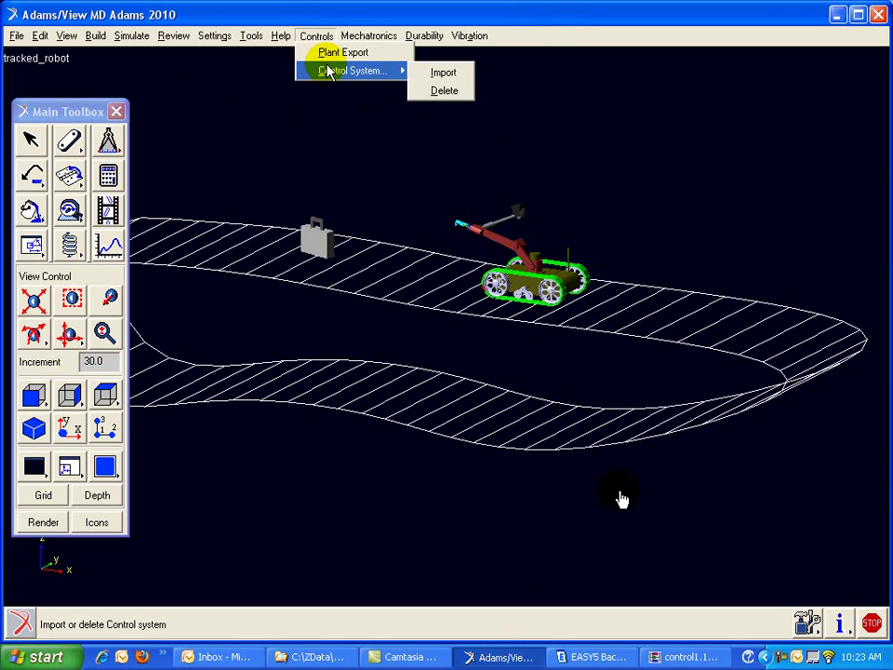
click(441, 72)
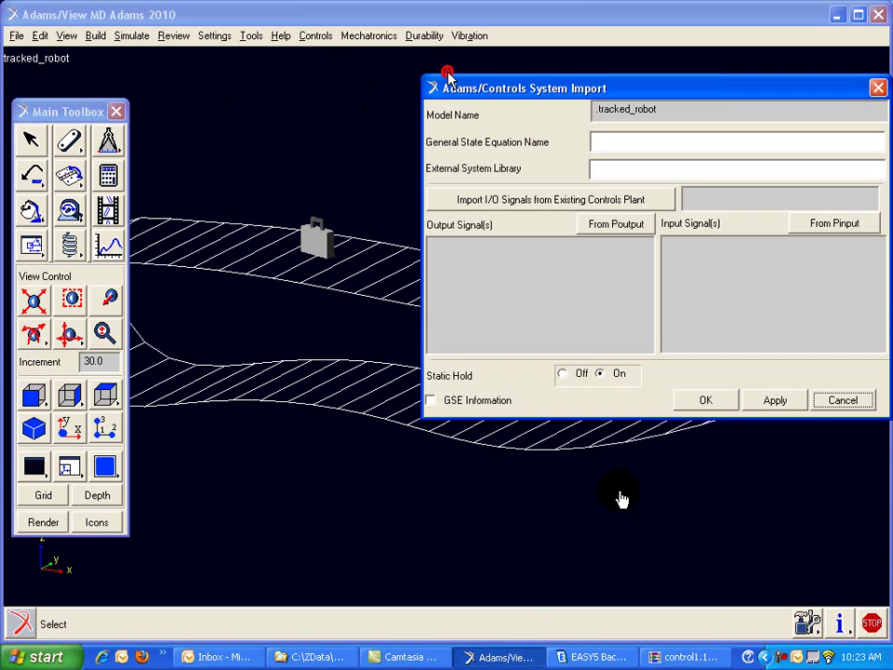
click(630, 142)
text(e5_controller)
click(622, 165)
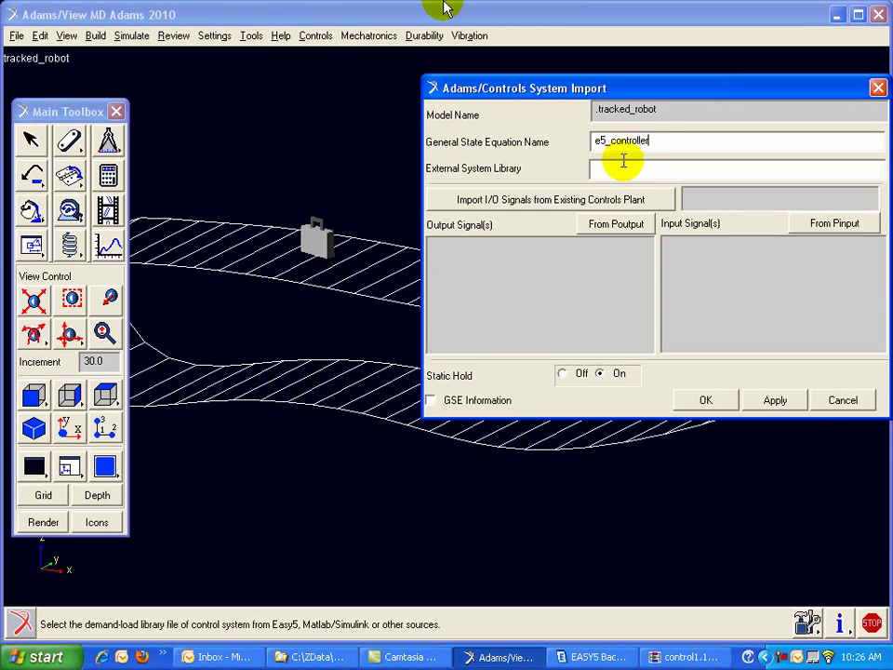
right_click(623, 171)
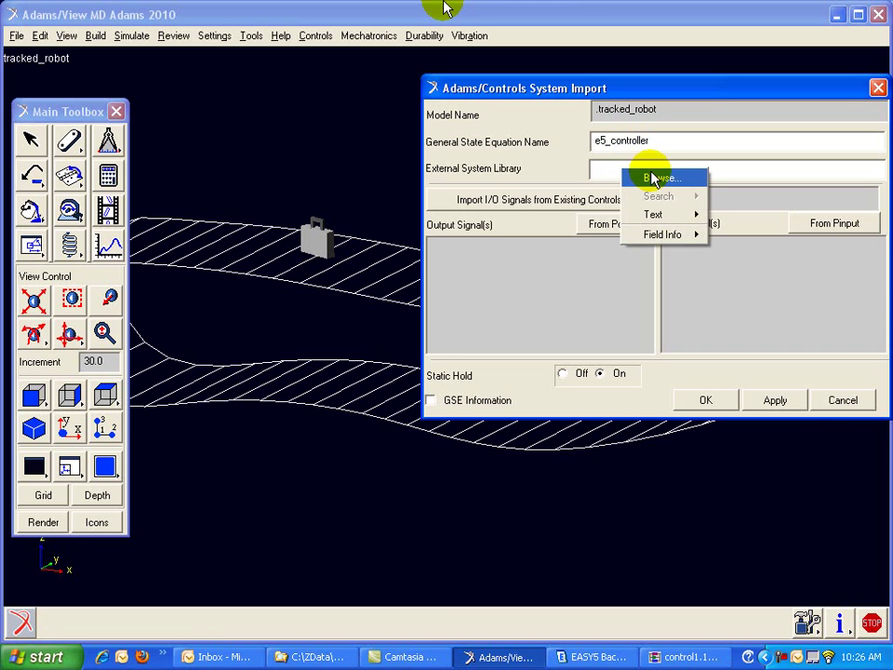
click(654, 177)
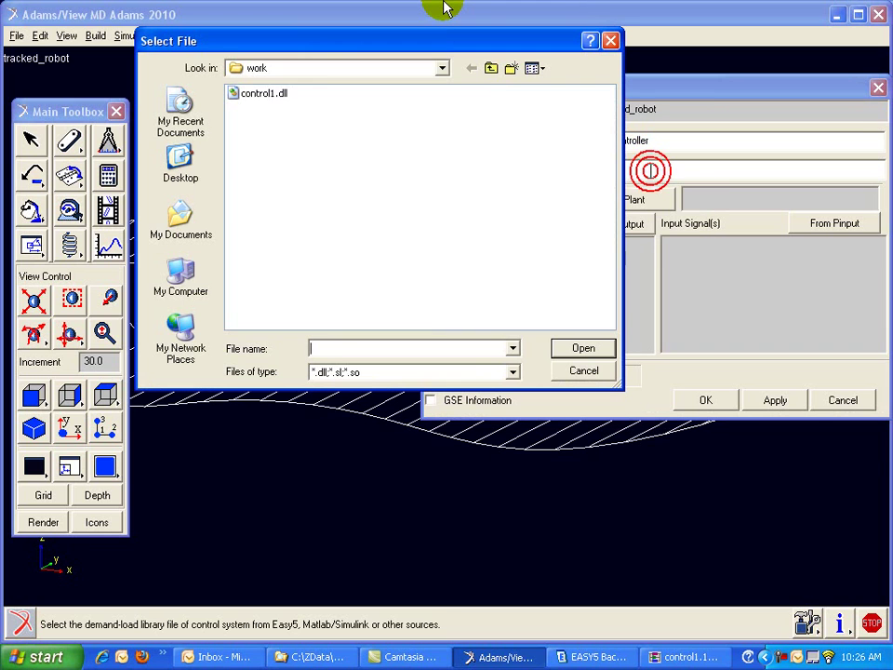
click(267, 93)
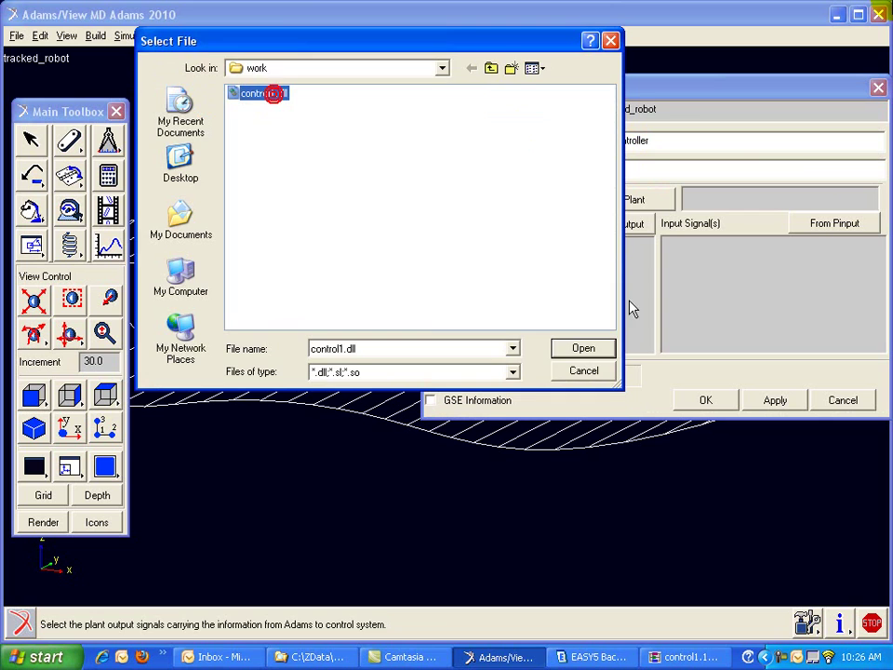
click(583, 348)
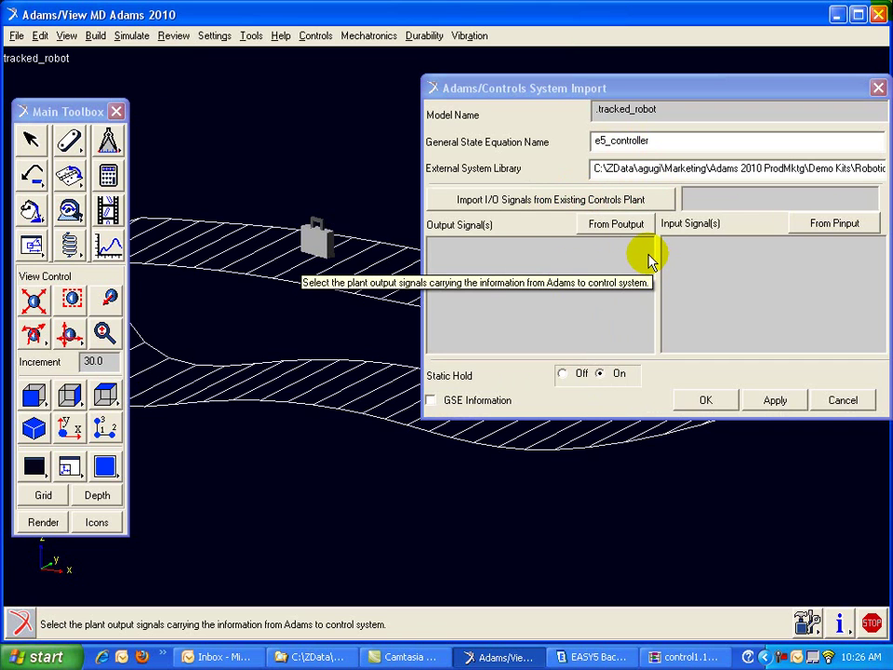
Import the I/O signals from Controls_Plant_1, create the general state equation, then clear and close the message window.
click(633, 205)
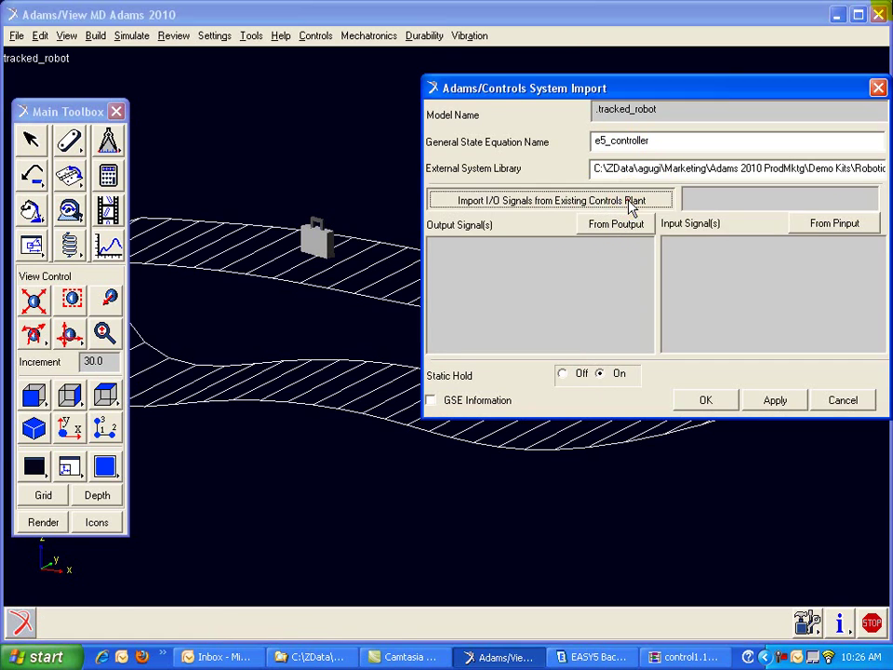
click(82, 105)
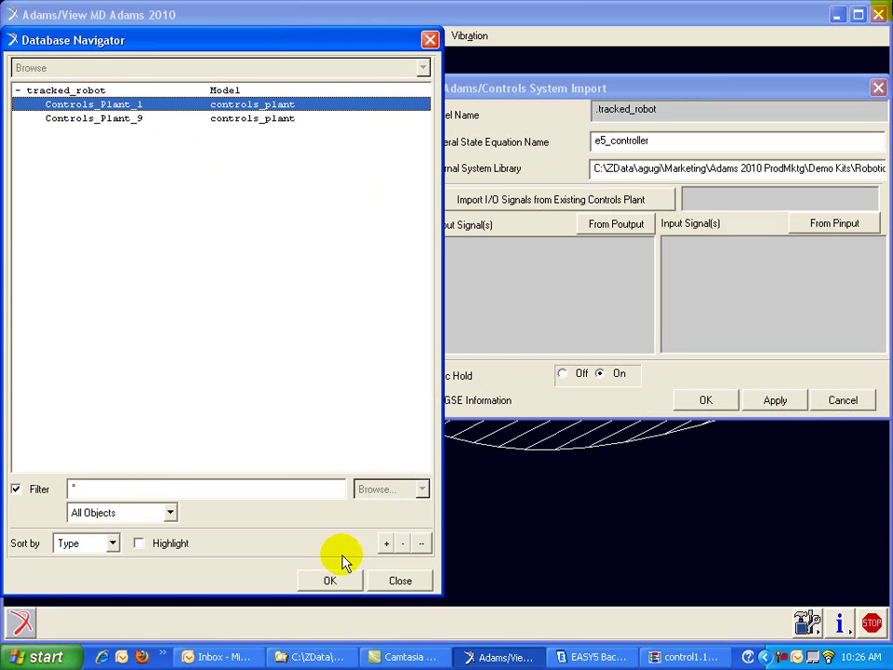
click(340, 580)
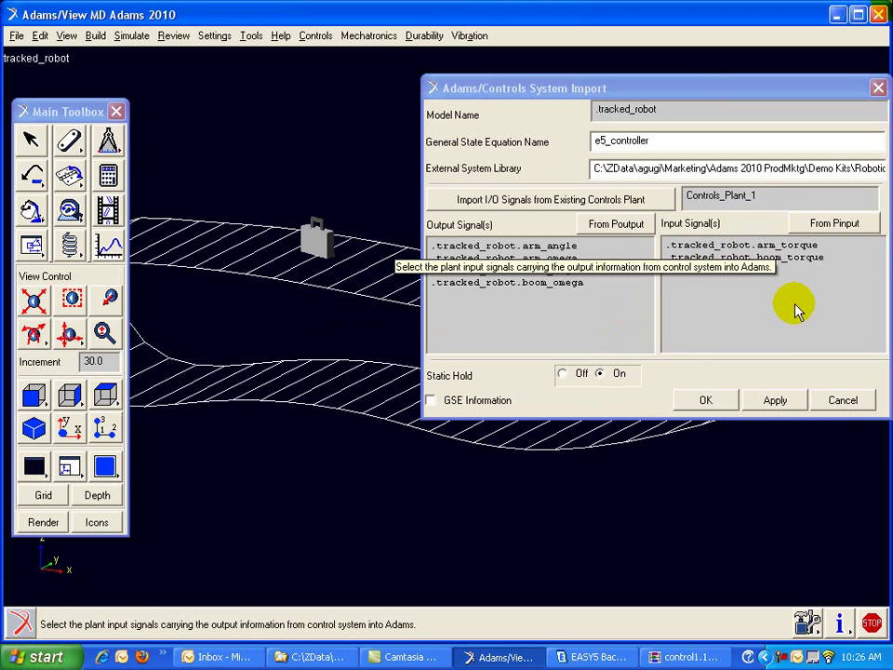
click(709, 400)
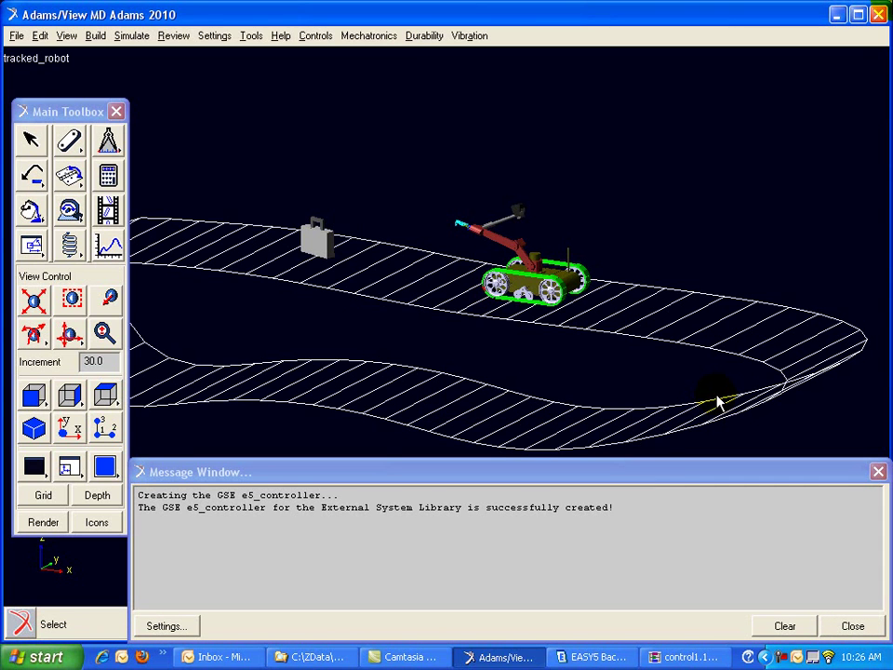
click(782, 626)
click(854, 624)
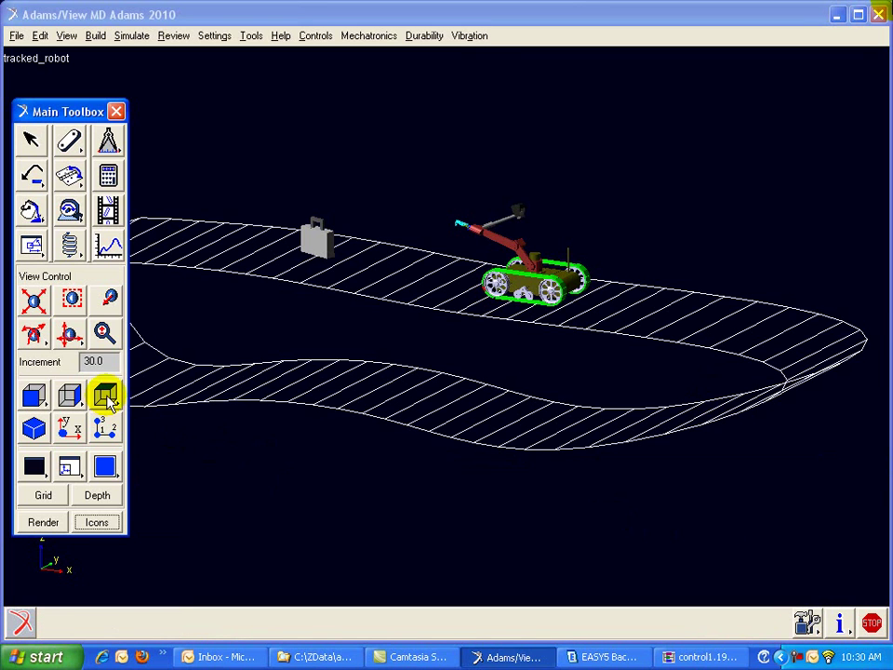
Show the robot from the side, zoomed in on the arm and boom pivots, in wireframe with icons visible.
right_click(106, 395)
click(165, 420)
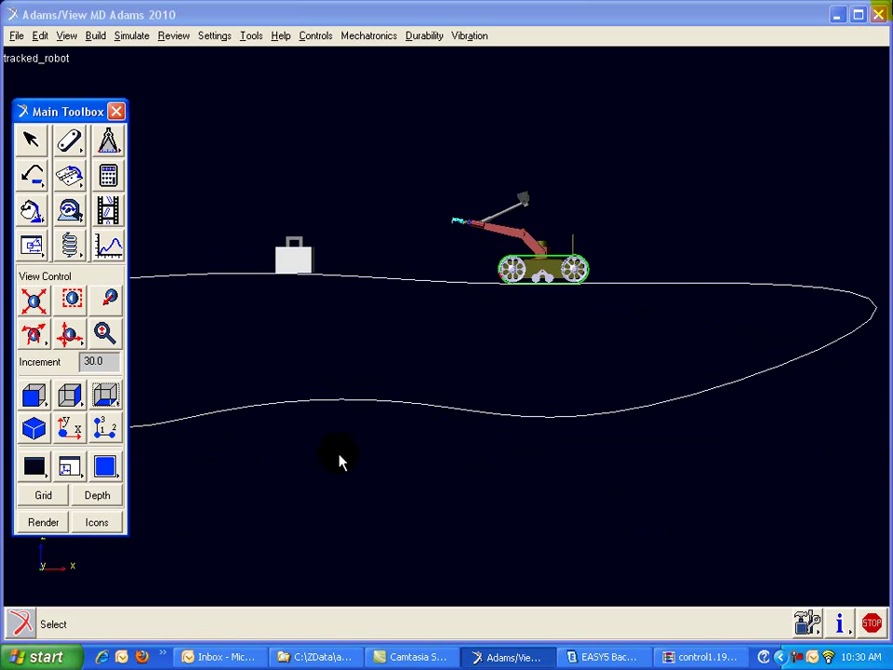
key(f)
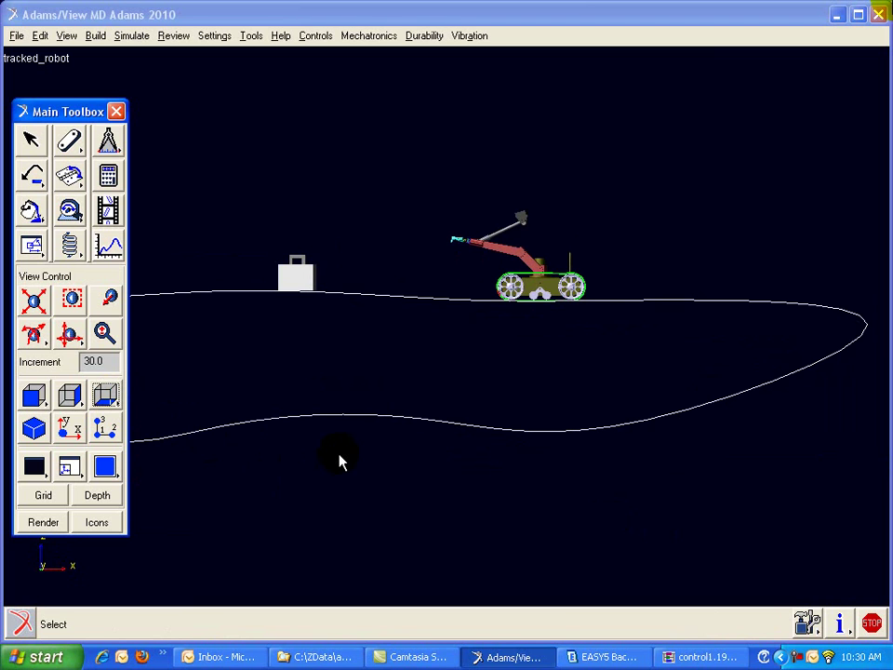
key(w)
drag(495, 224, 570, 286)
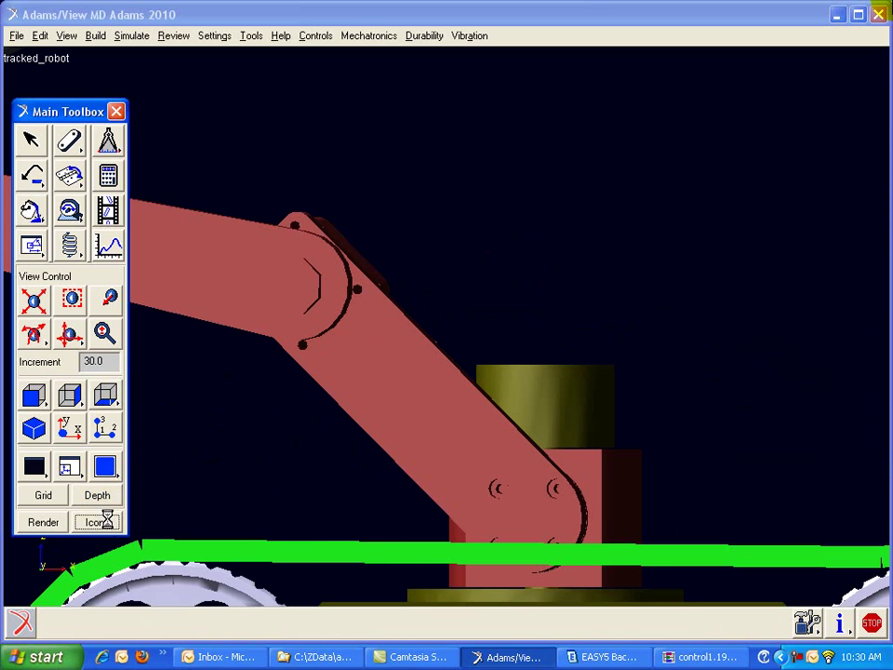
click(104, 523)
click(43, 522)
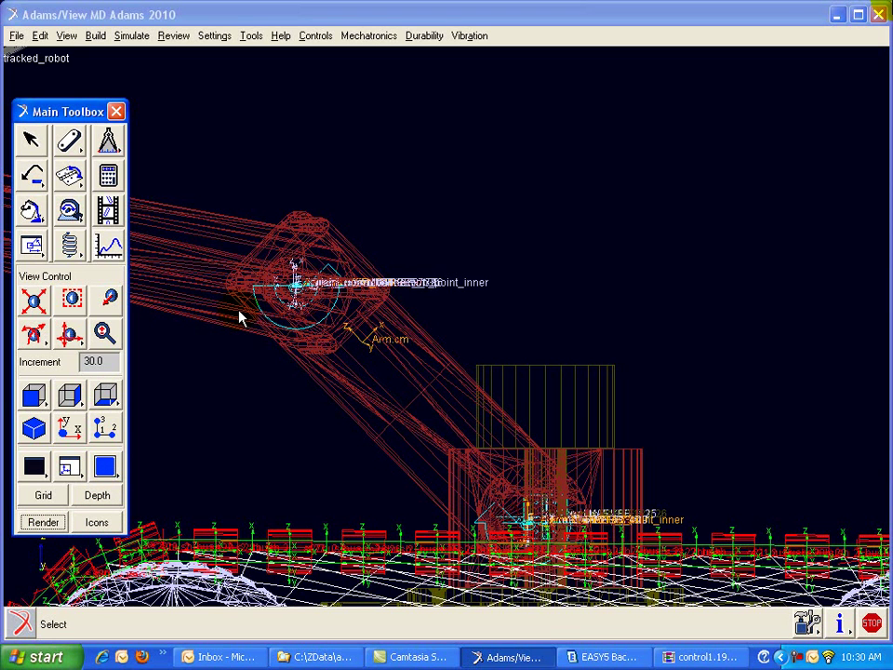
Review the information for the boom_actuation_torque at the boom pivot, including its function and active state.
right_click(265, 285)
mouse_move(327, 370)
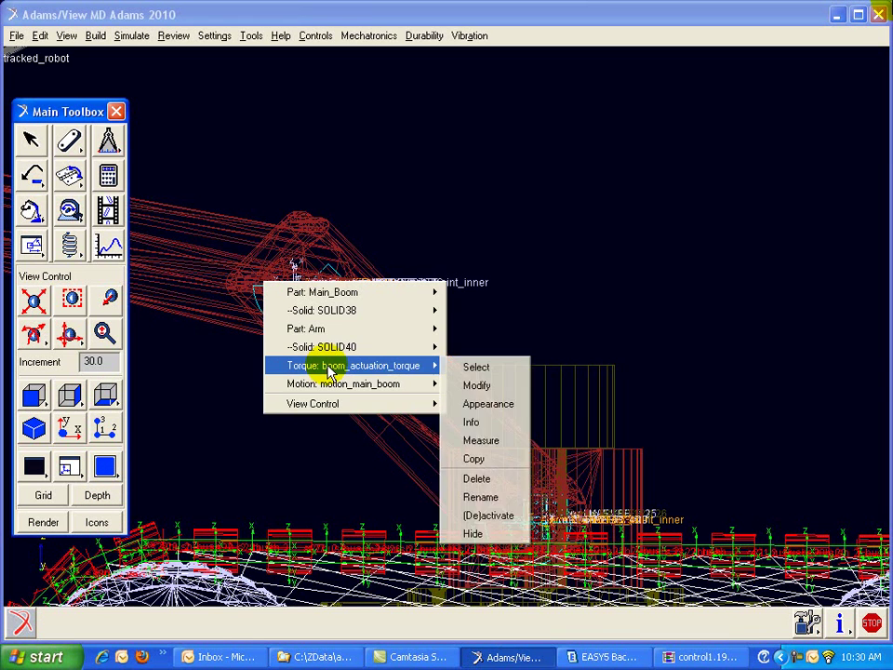
click(507, 423)
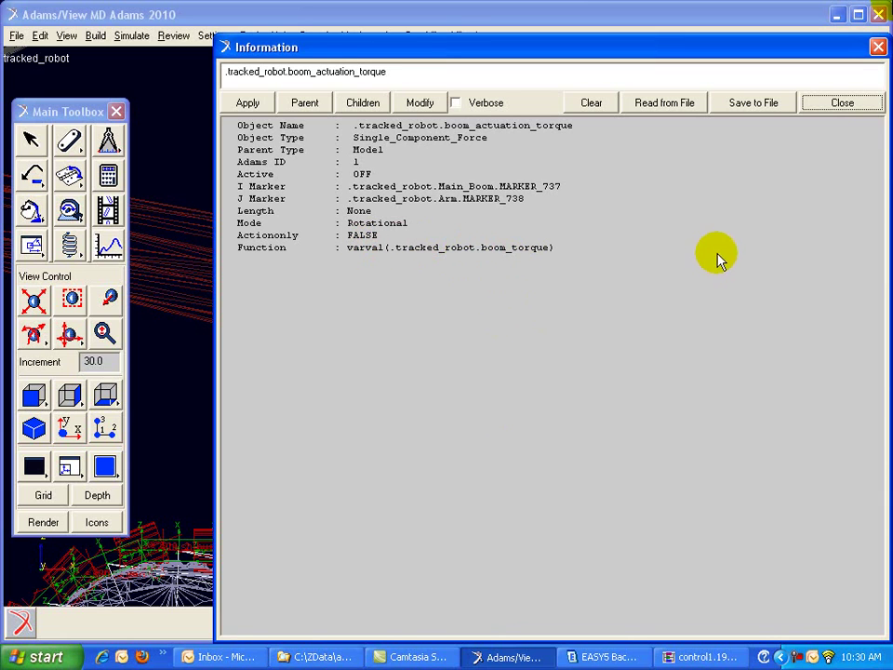
click(592, 105)
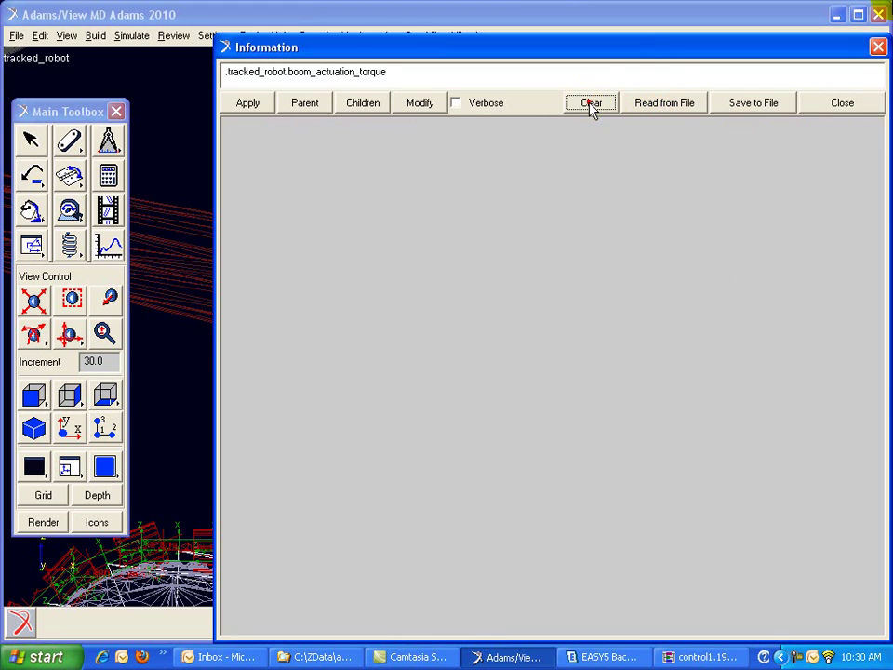
click(831, 104)
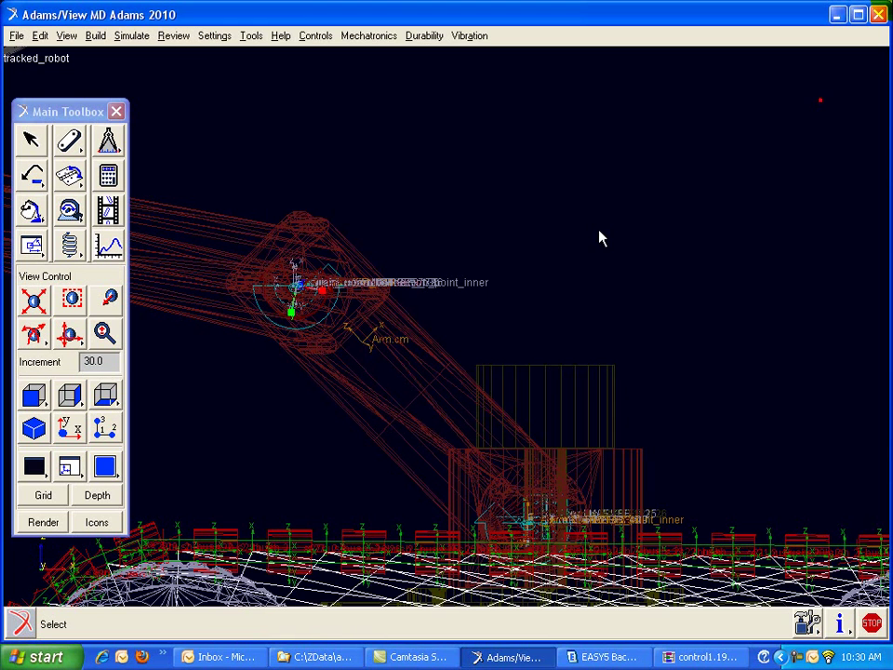
Activate the boom_actuation_torque at the boom pivot.
right_click(313, 315)
click(443, 394)
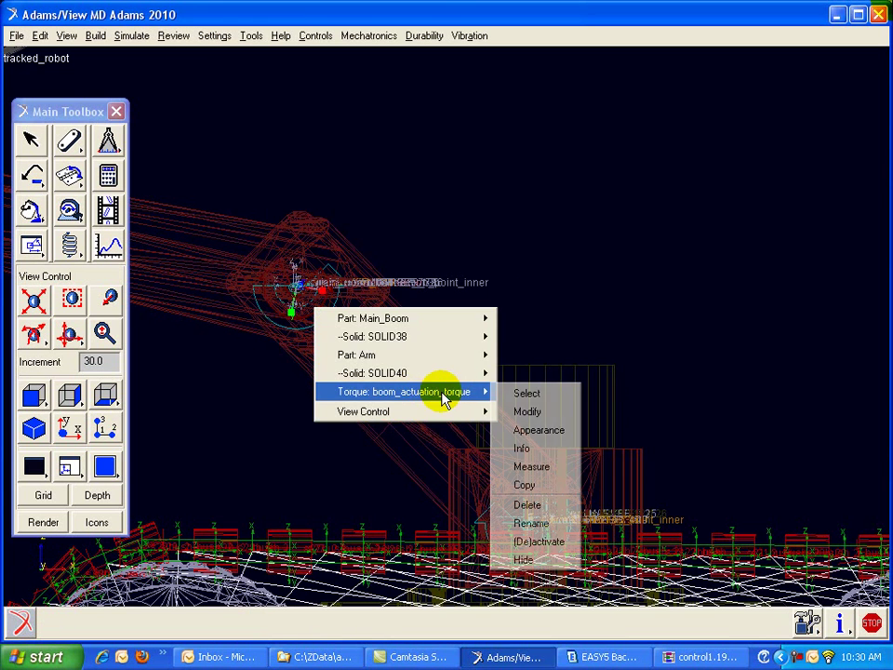
click(539, 541)
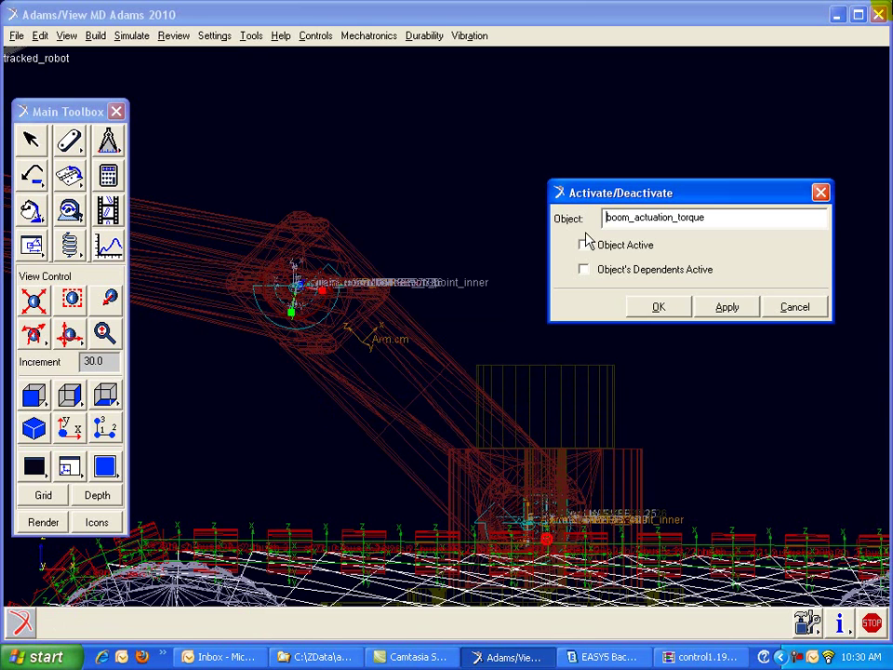
click(583, 244)
click(659, 308)
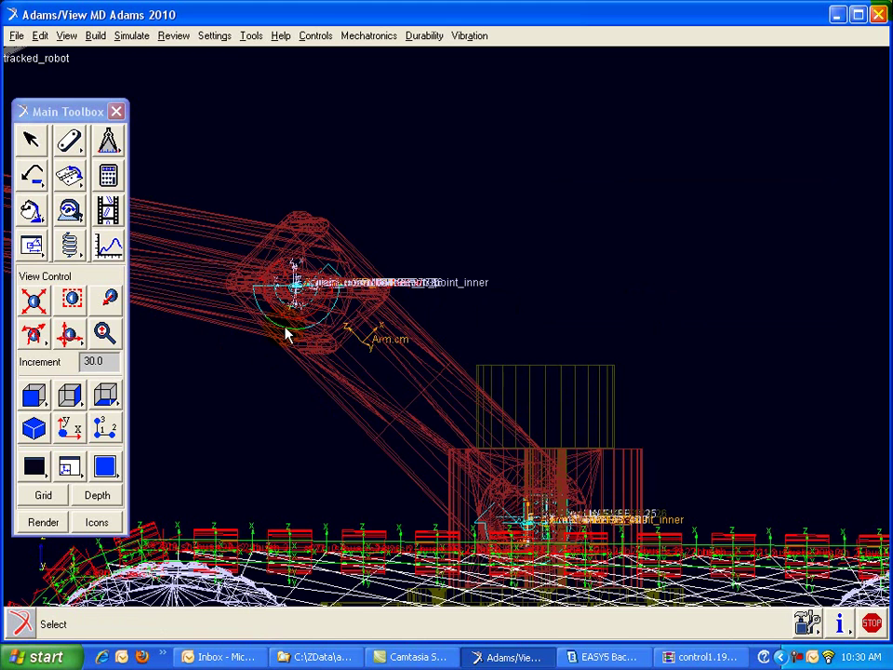
Deactivate the motion_main_boom motion at the boom pivot and clear the selection.
right_click(287, 333)
mouse_move(369, 410)
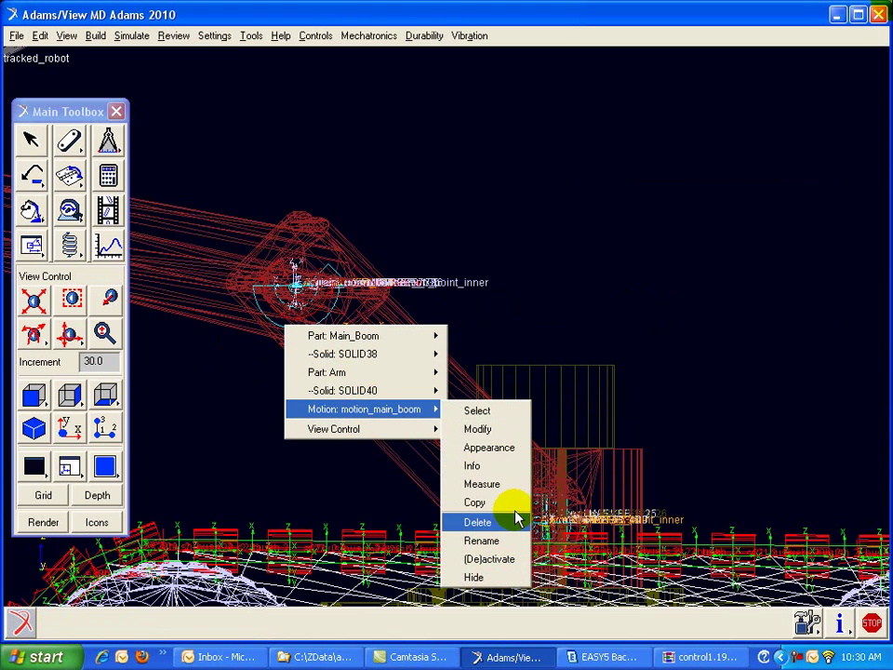
click(503, 558)
click(584, 245)
click(661, 307)
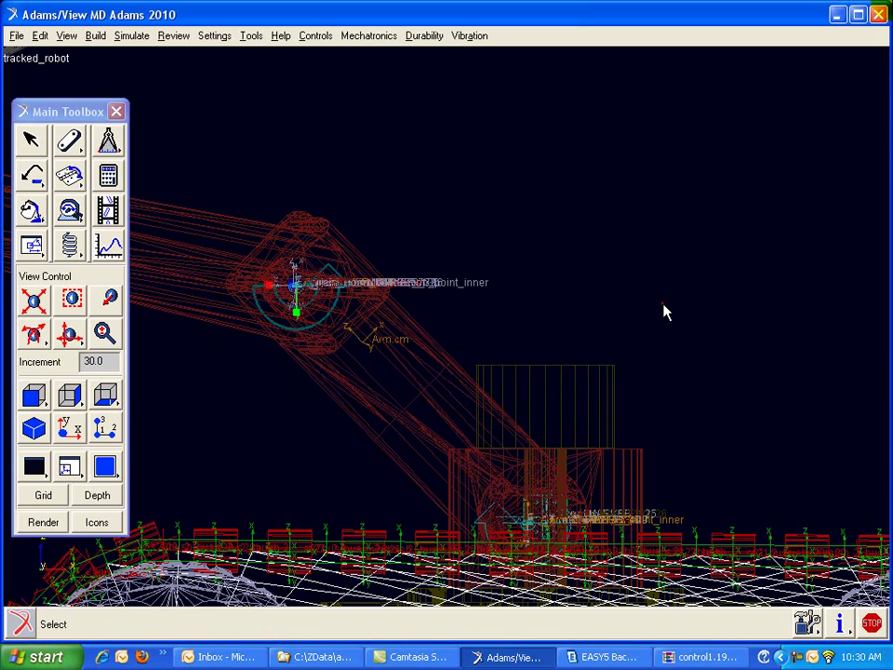
click(573, 287)
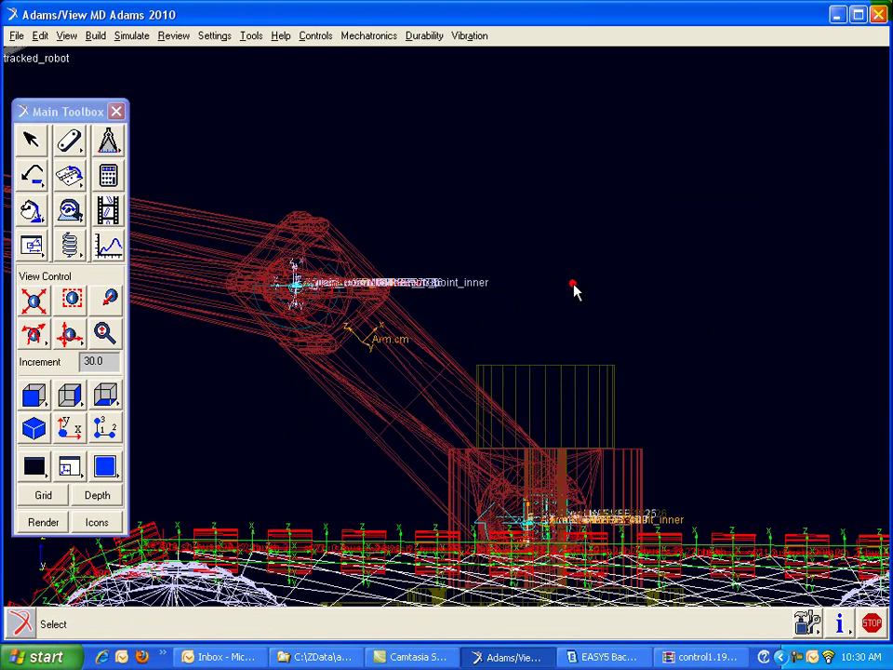
Deactivate the motion_arm motion at the arm-to-turret pivot, including its dependents.
right_click(505, 518)
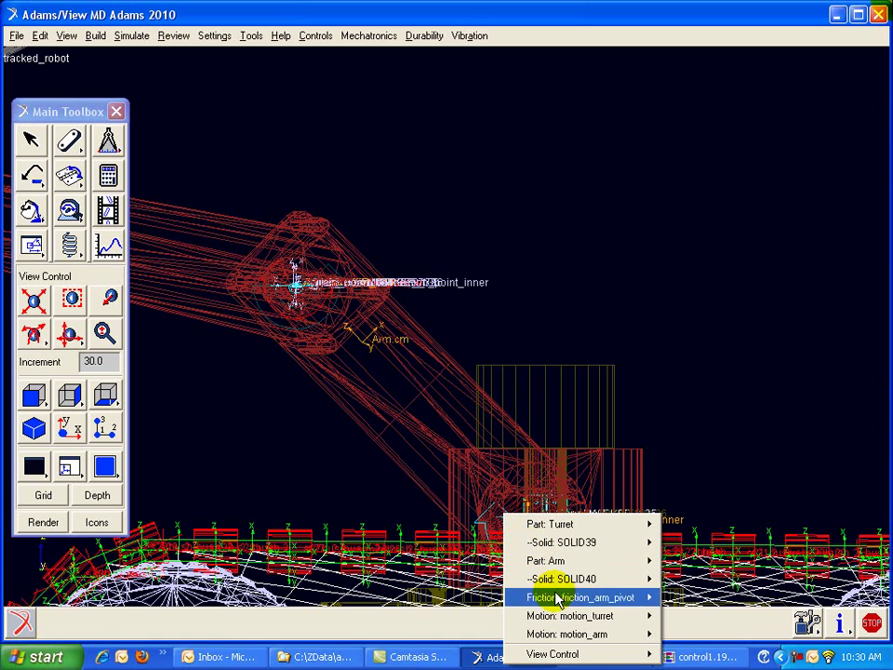
mouse_move(572, 635)
click(718, 615)
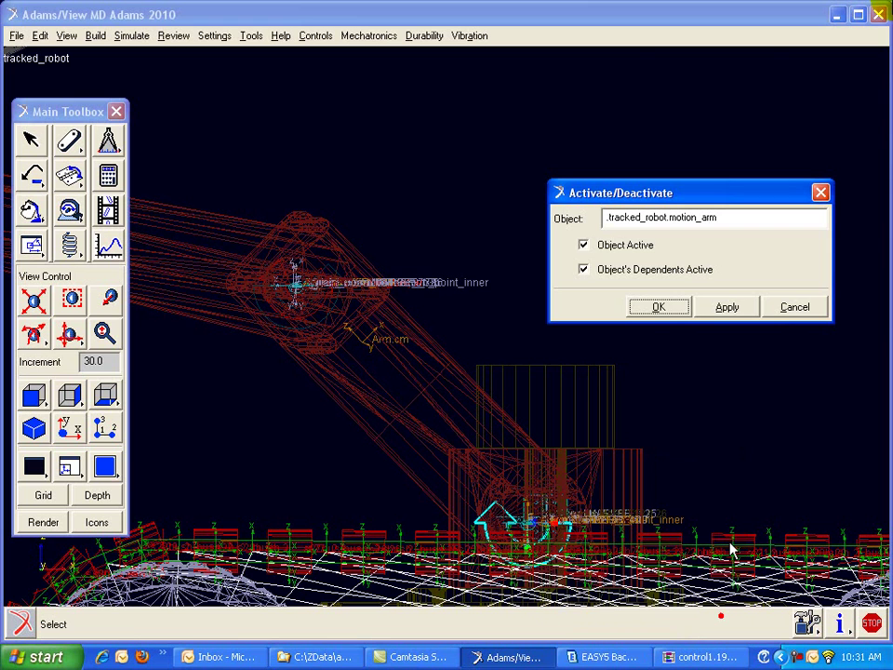
click(584, 245)
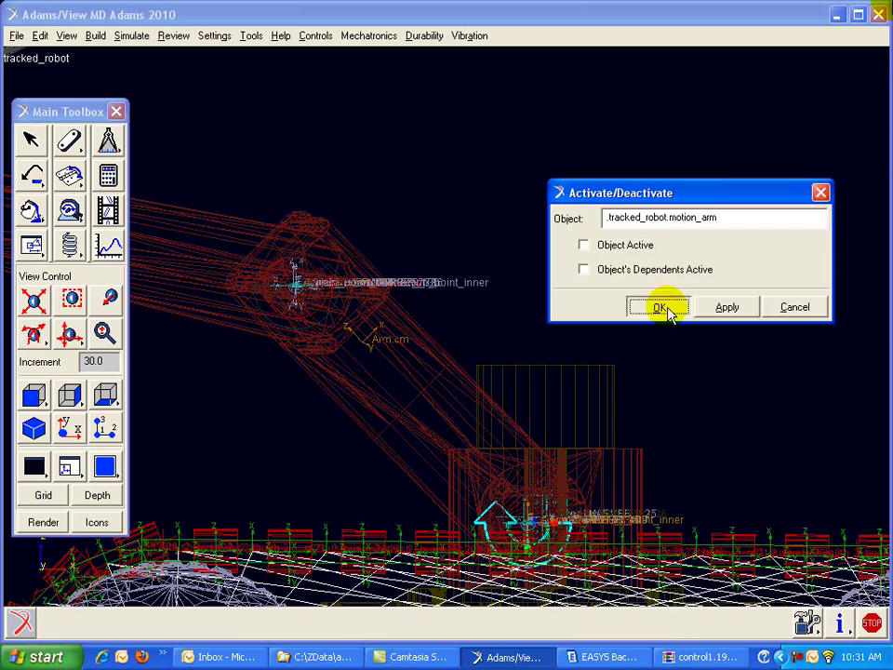
click(659, 307)
Review the information for the arm_actuation_torque at the arm-to-turret pivot, including its function and active state.
right_click(500, 527)
mouse_move(614, 607)
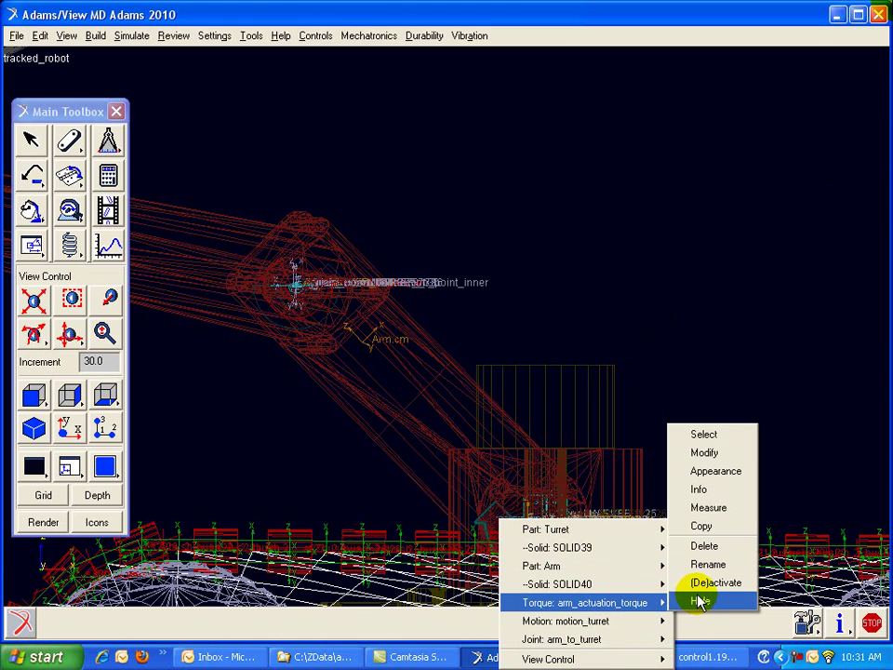
click(714, 495)
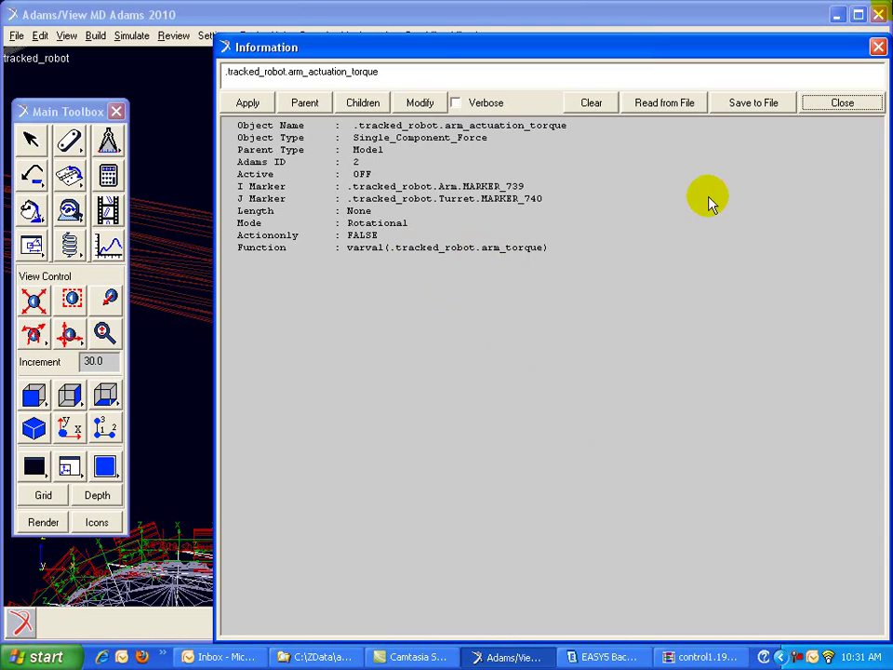
click(842, 103)
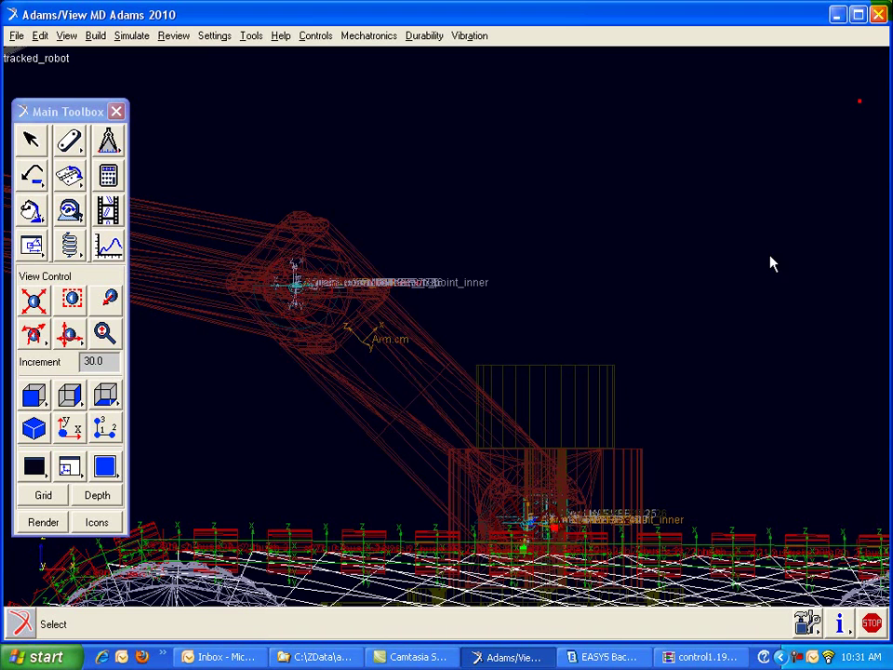
Activate the arm_actuation_torque at the arm-to-turret pivot, including its dependents.
right_click(506, 508)
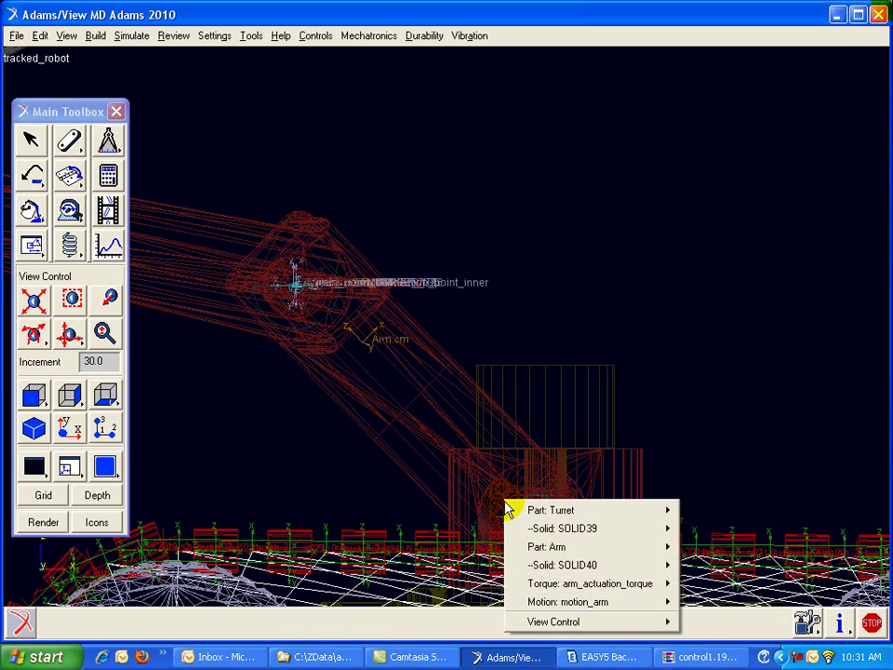
mouse_move(572, 582)
click(704, 569)
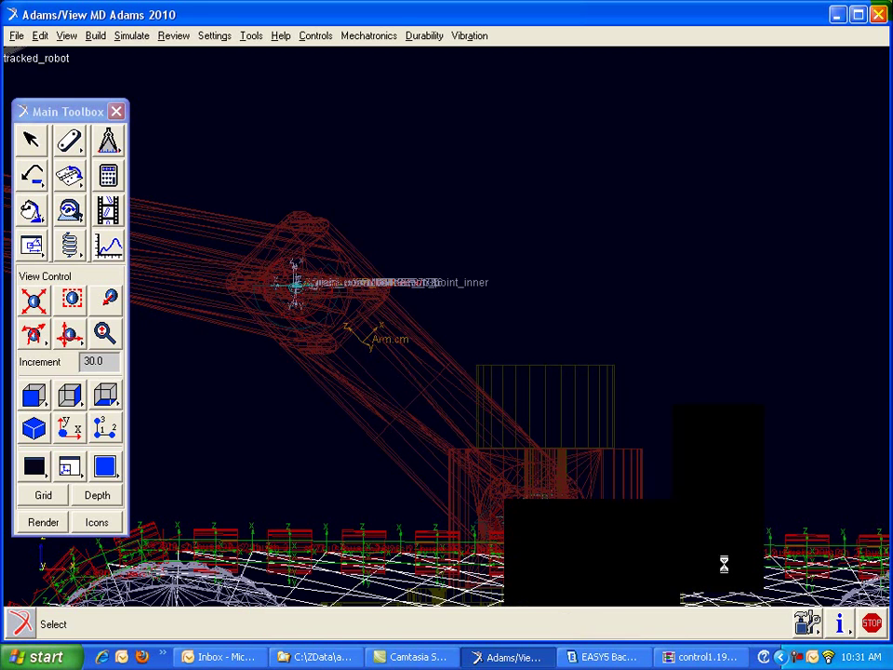
click(583, 244)
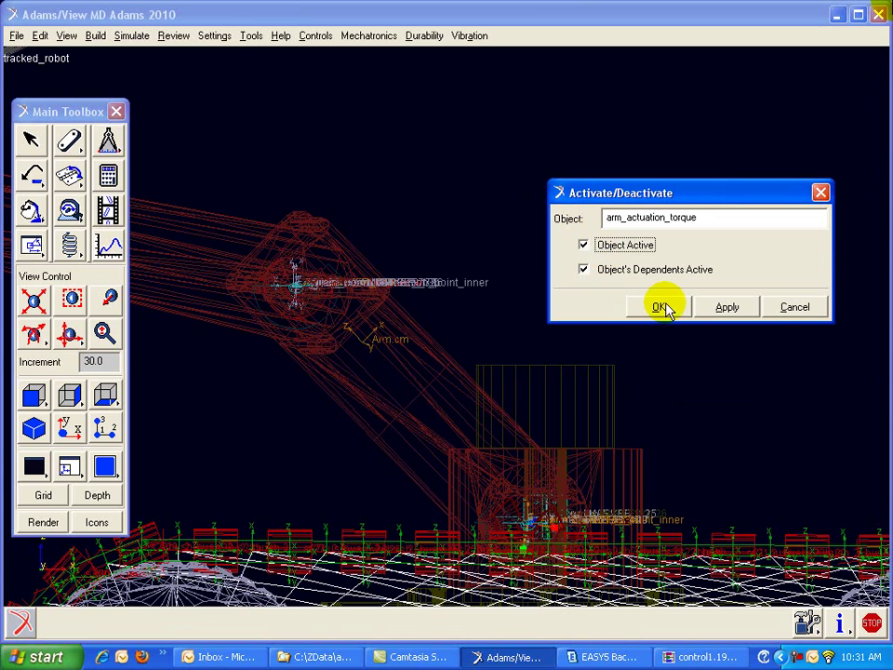
click(661, 306)
click(664, 313)
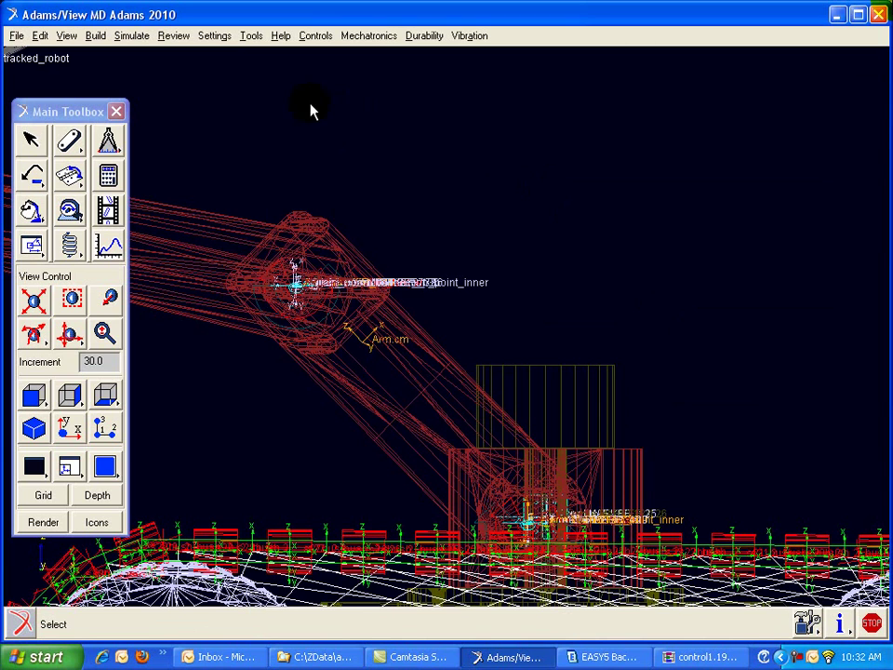
Examine the imported controller gains and time constants among the model's real variables in the Table Editor.
click(251, 38)
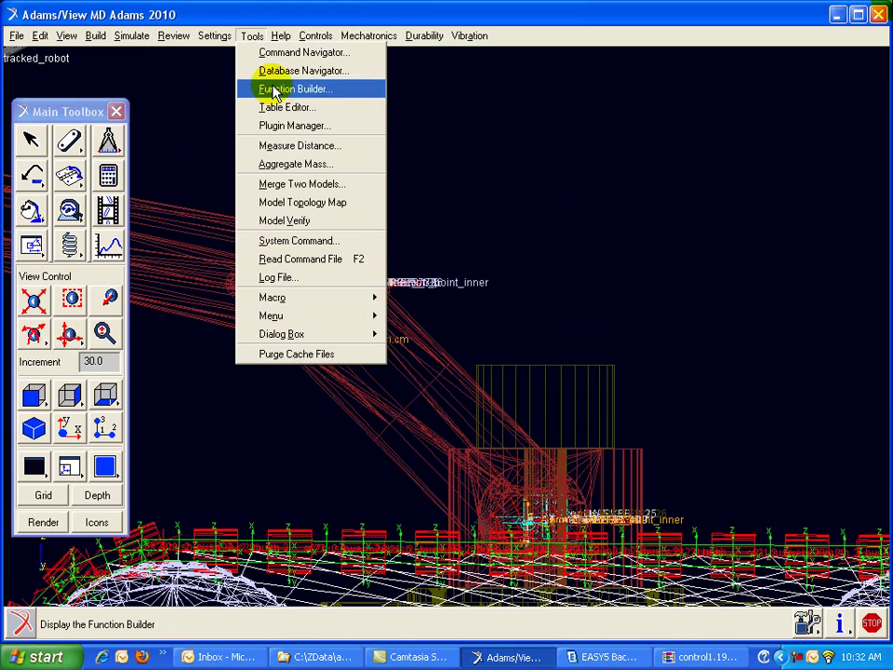
click(278, 106)
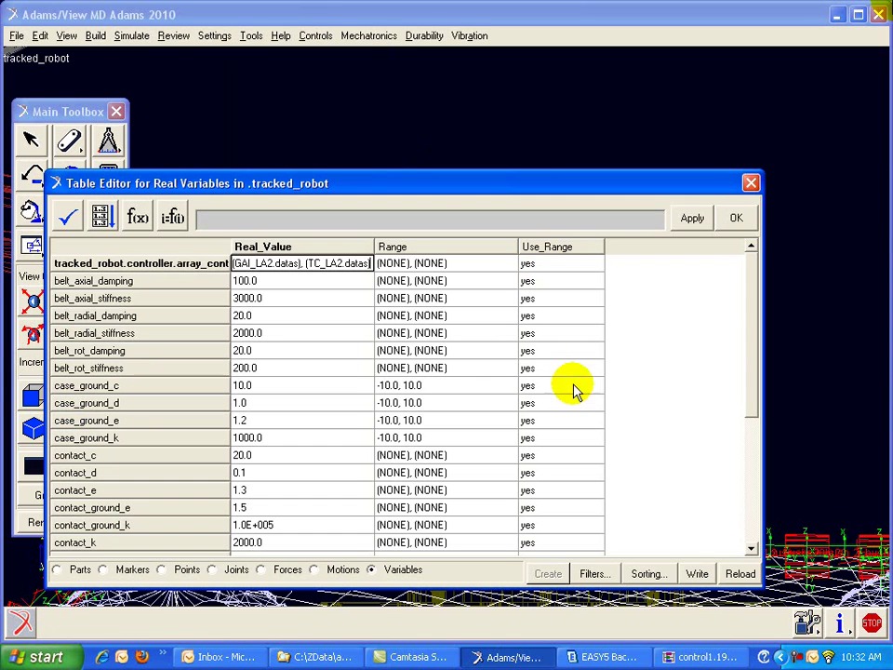
drag(752, 291, 752, 433)
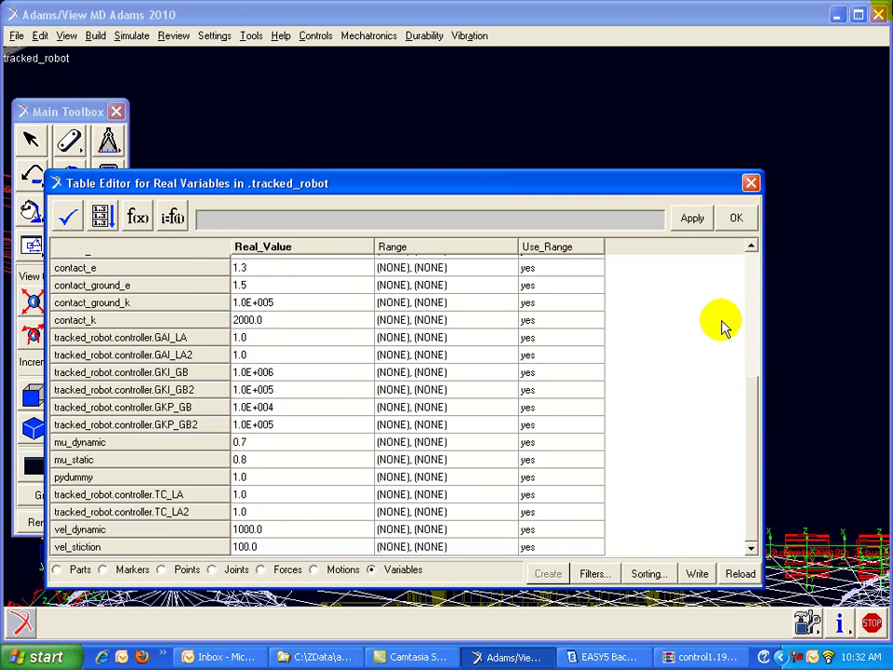
click(751, 183)
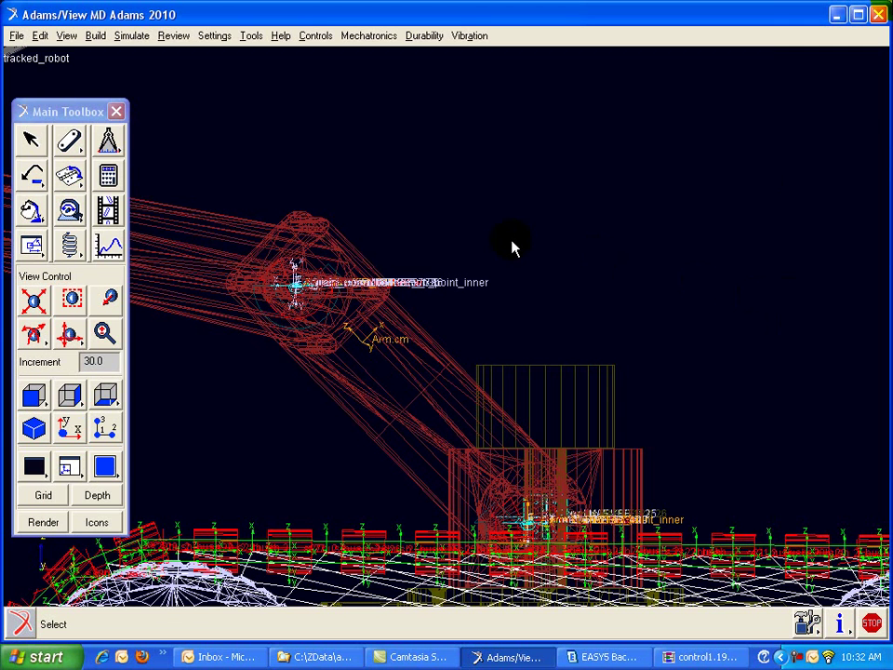
Display the whole robot model shaded and without icons, and open the scripted simulation controls.
key(f)
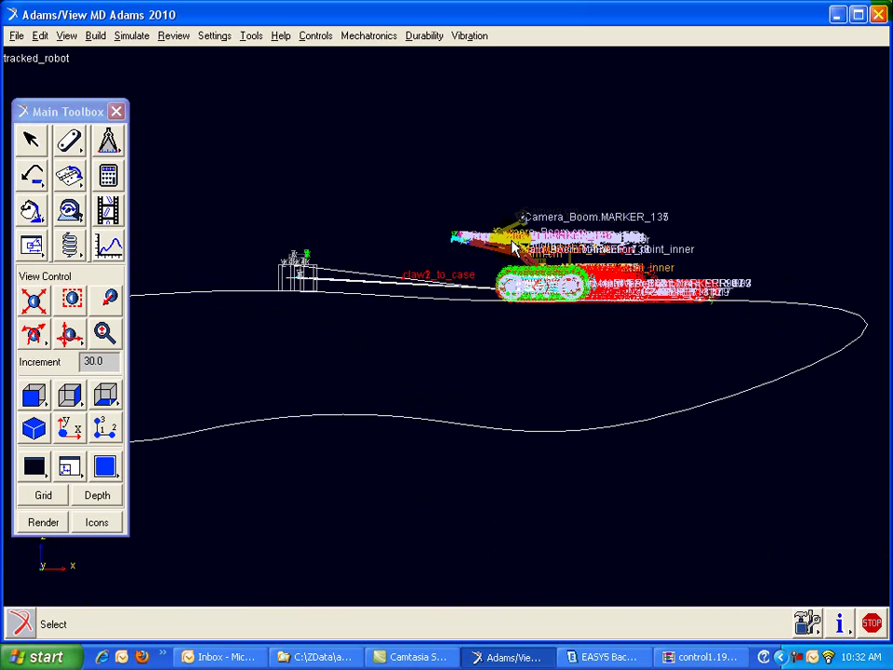
click(97, 522)
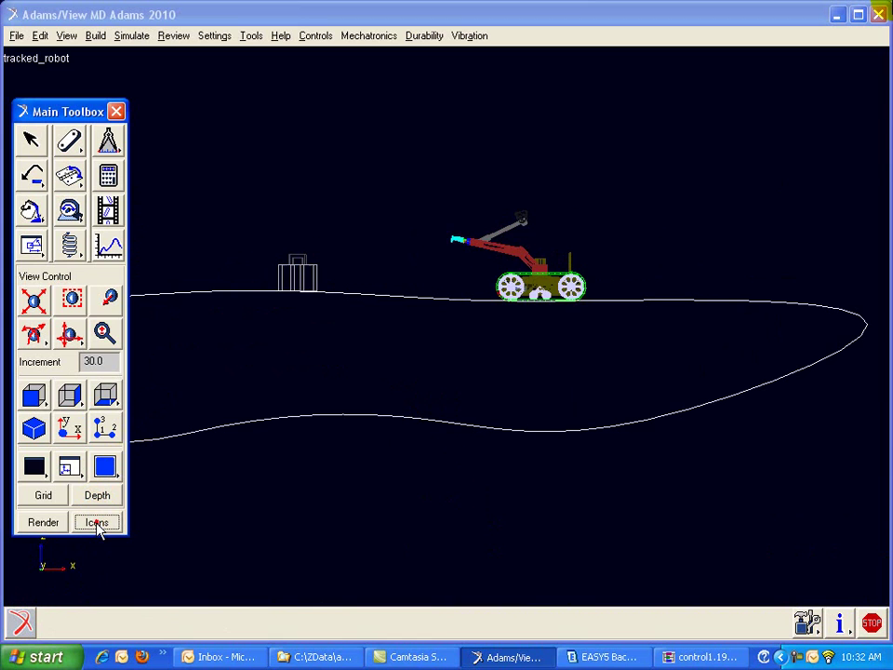
click(43, 522)
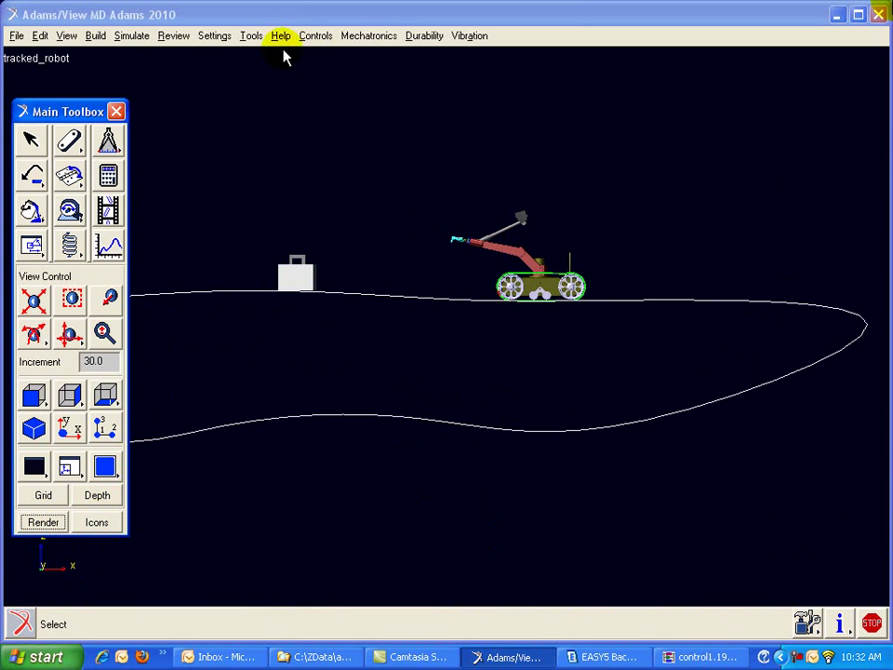
click(131, 35)
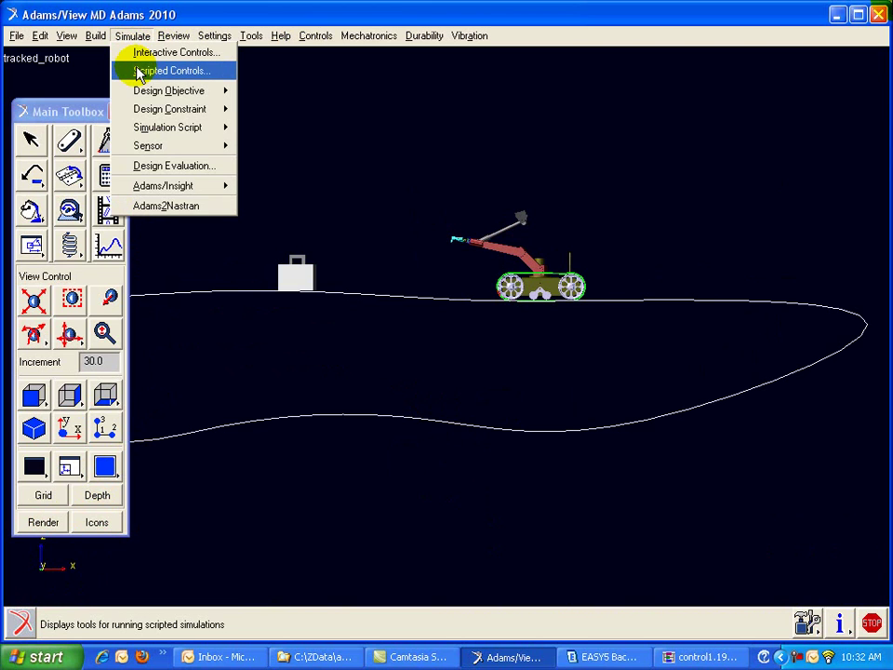
click(138, 73)
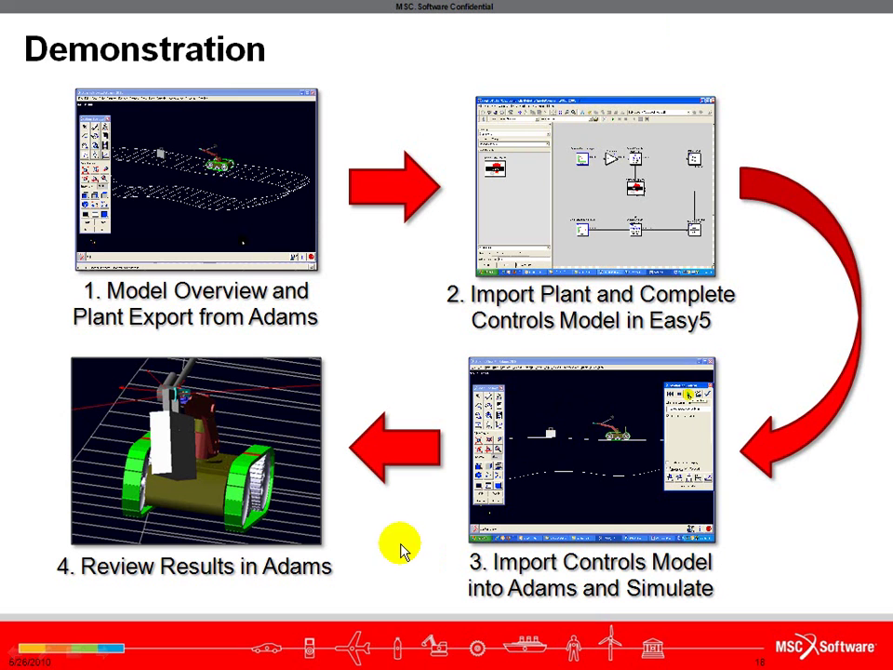
click(259, 427)
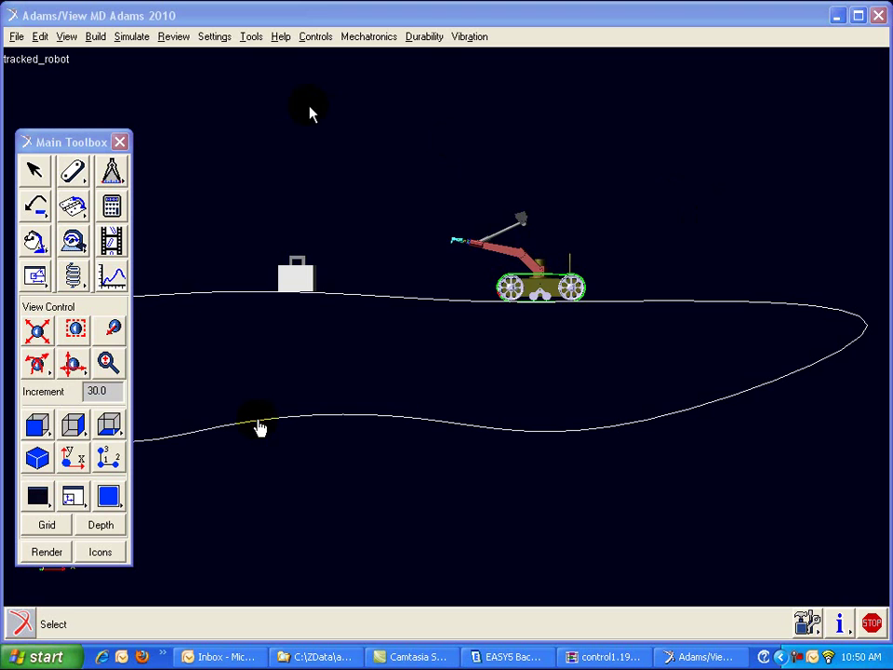
Switch to Adams/PostProcessor and load the dropped_case analysis as an animation in the empty view.
click(173, 38)
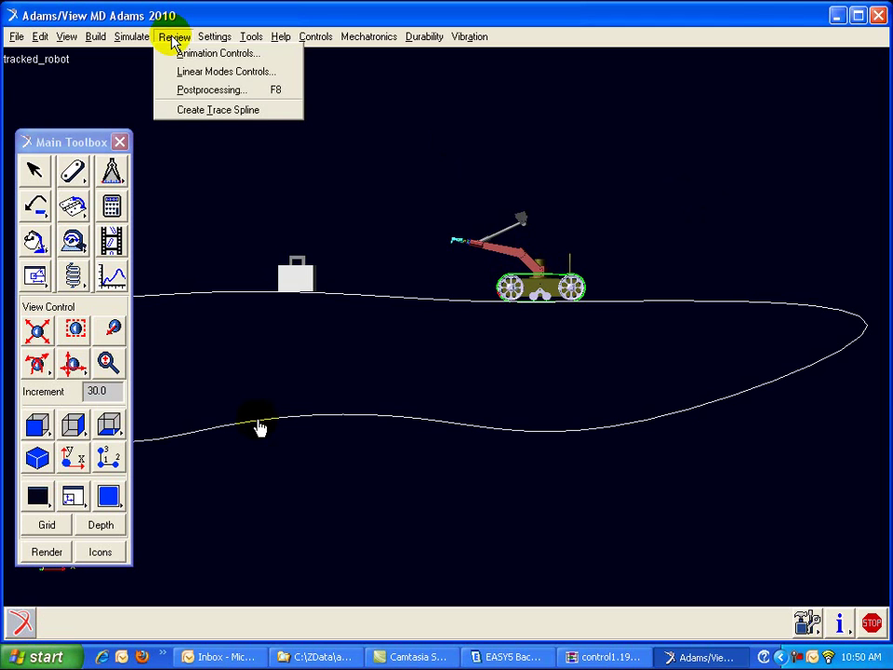
click(197, 90)
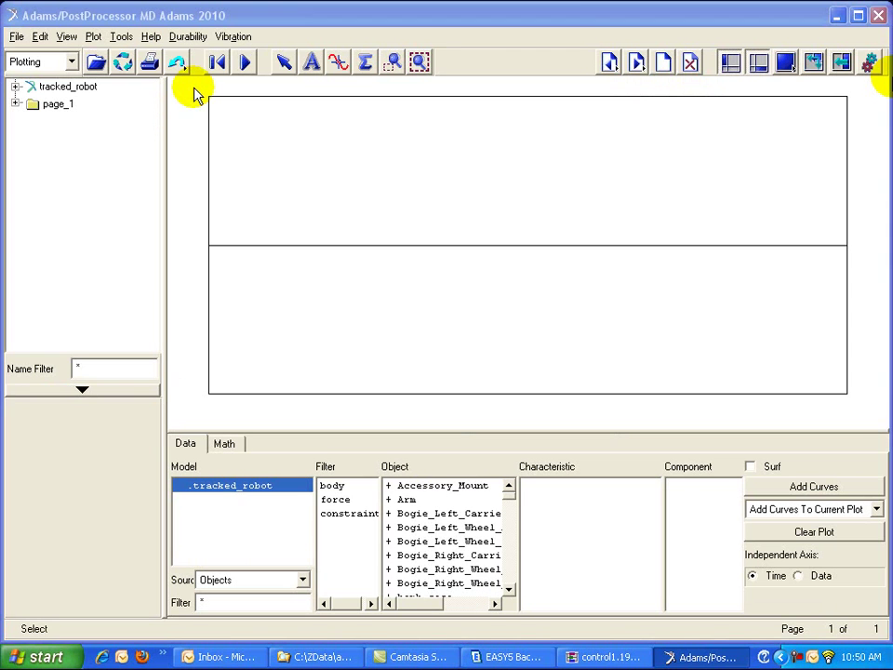
right_click(343, 174)
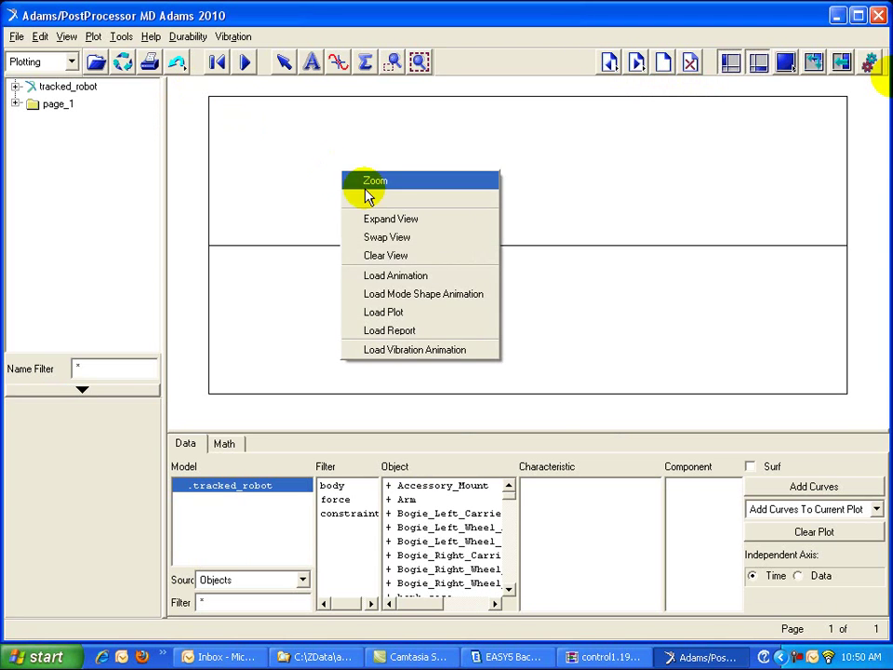
click(421, 277)
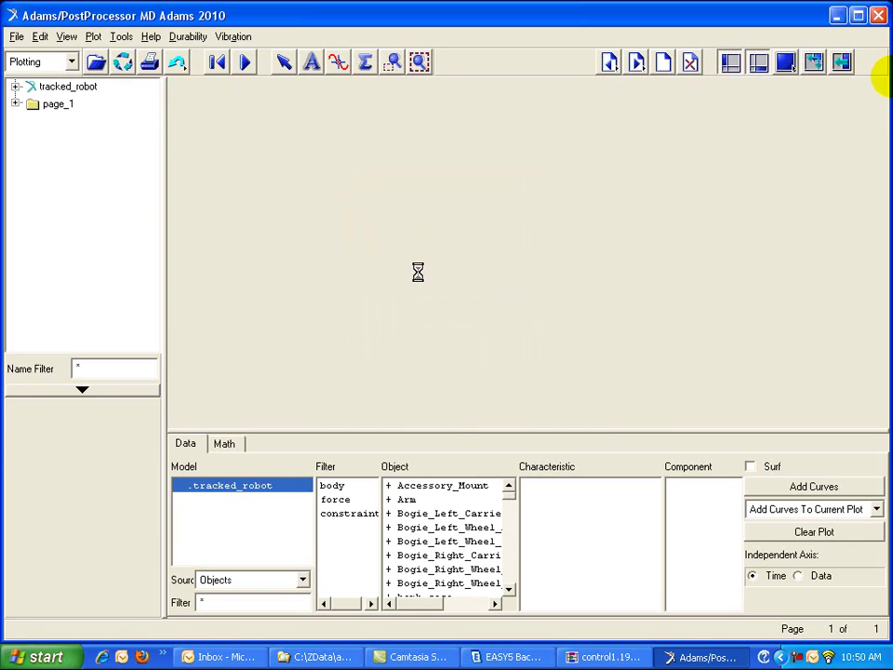
click(133, 164)
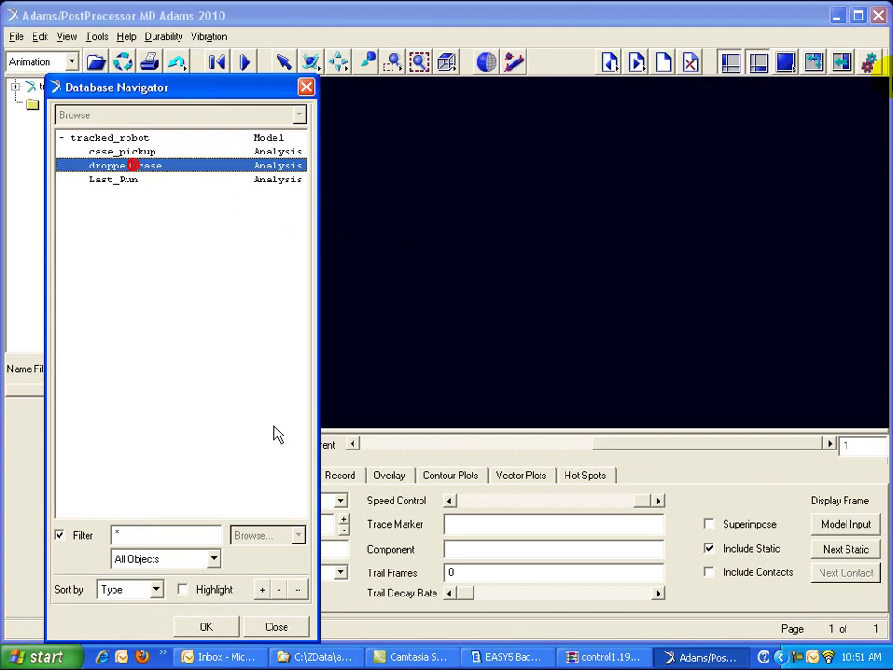
click(212, 628)
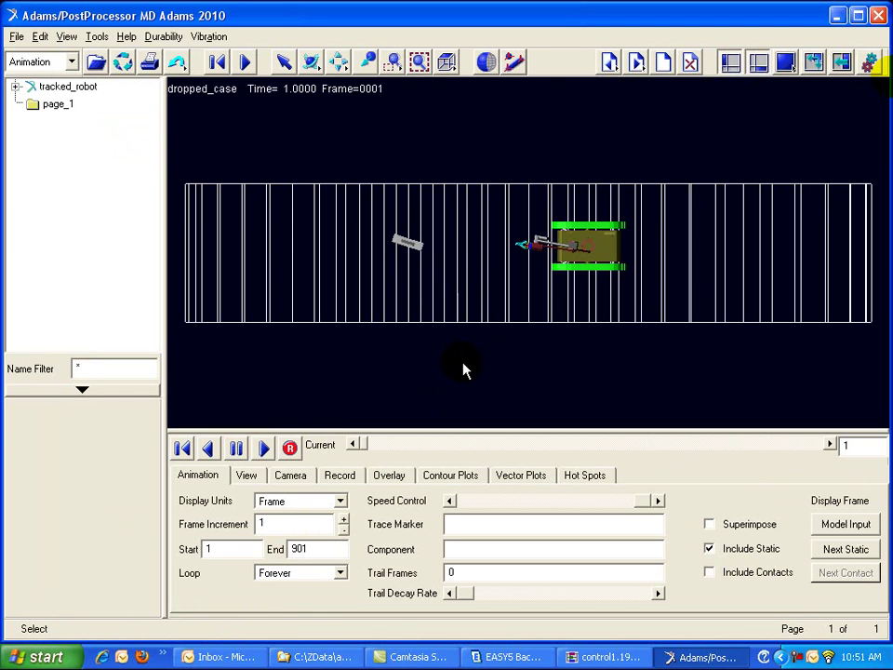
Set the animation to loop once and play it in an oblique close-up of the robot and case.
key(r)
drag(448, 389, 524, 325)
key(w)
drag(380, 141, 610, 271)
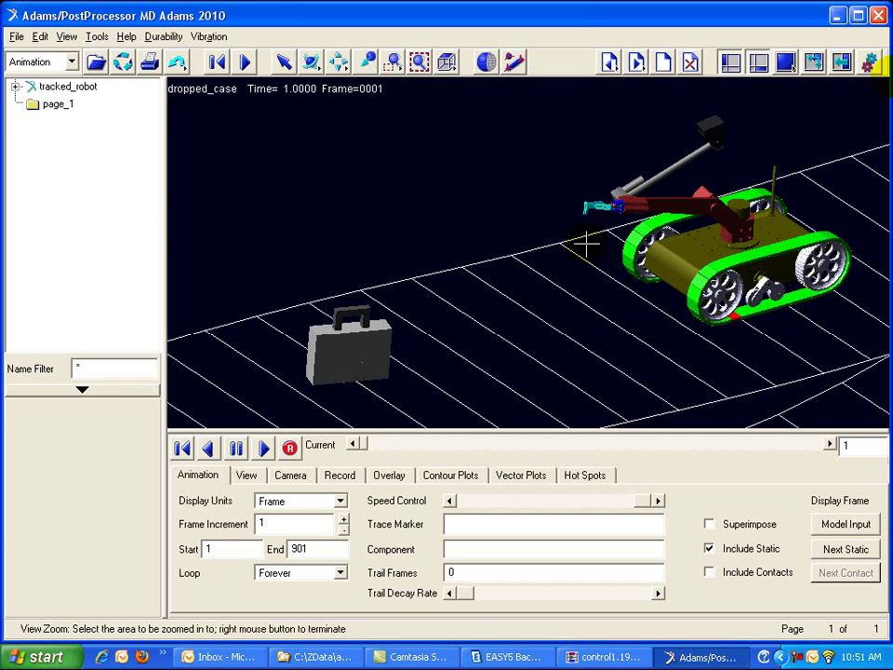
right_click(419, 169)
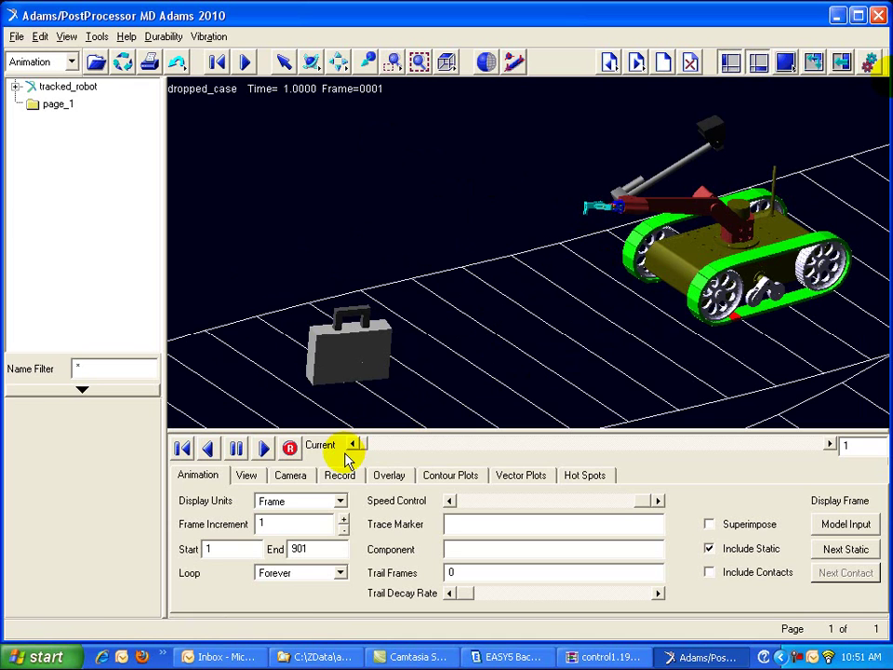
click(339, 573)
click(331, 588)
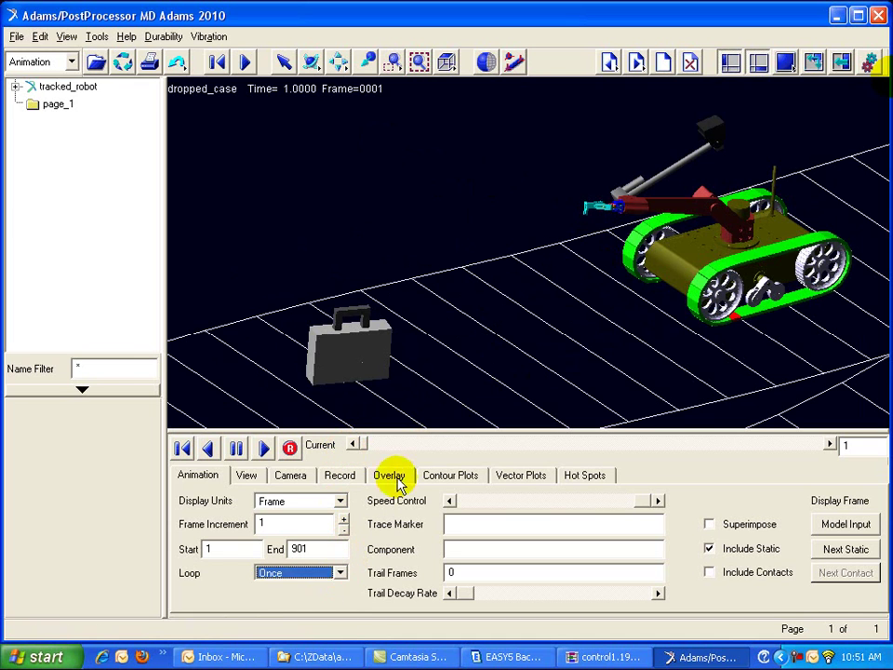
click(263, 448)
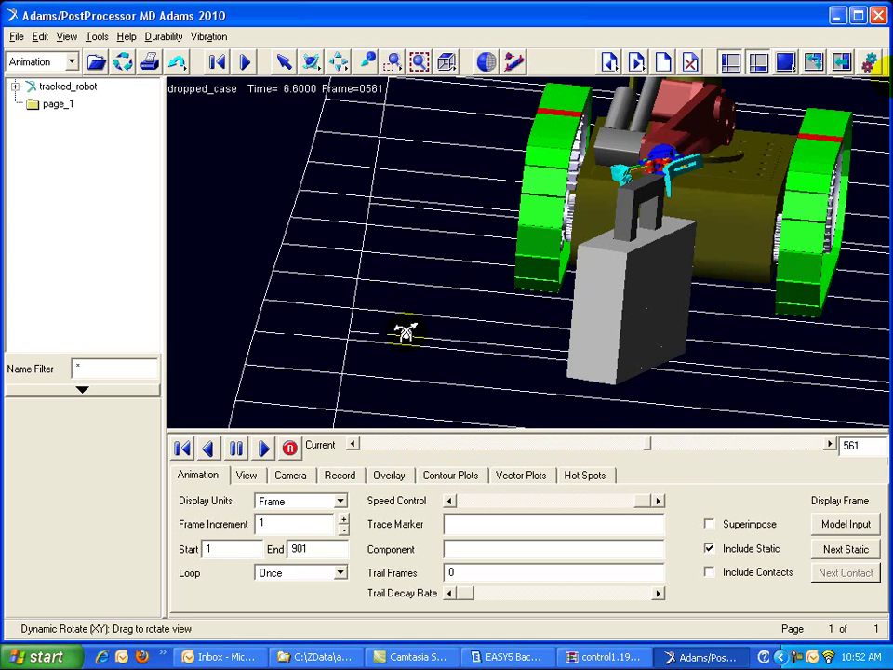
Play the rest of the dropped_case animation from frame 561, watching the gripper at the case handle.
drag(406, 332, 404, 332)
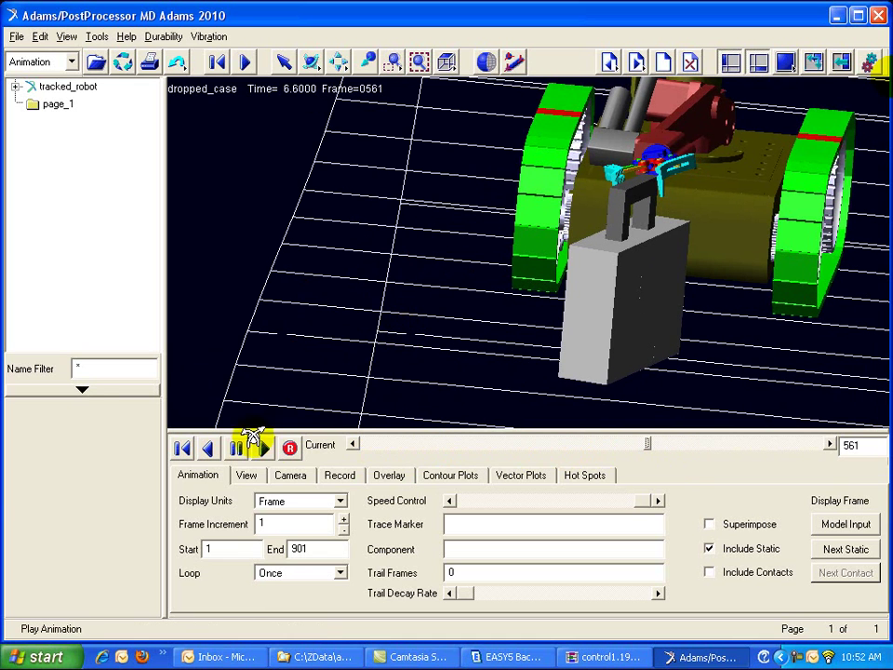
right_click(292, 365)
click(265, 450)
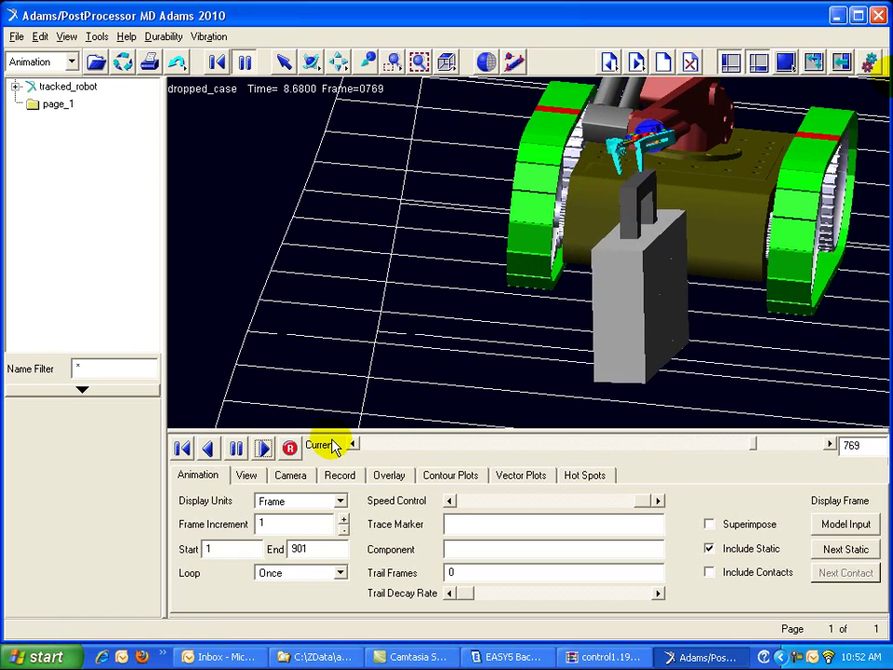
click(292, 447)
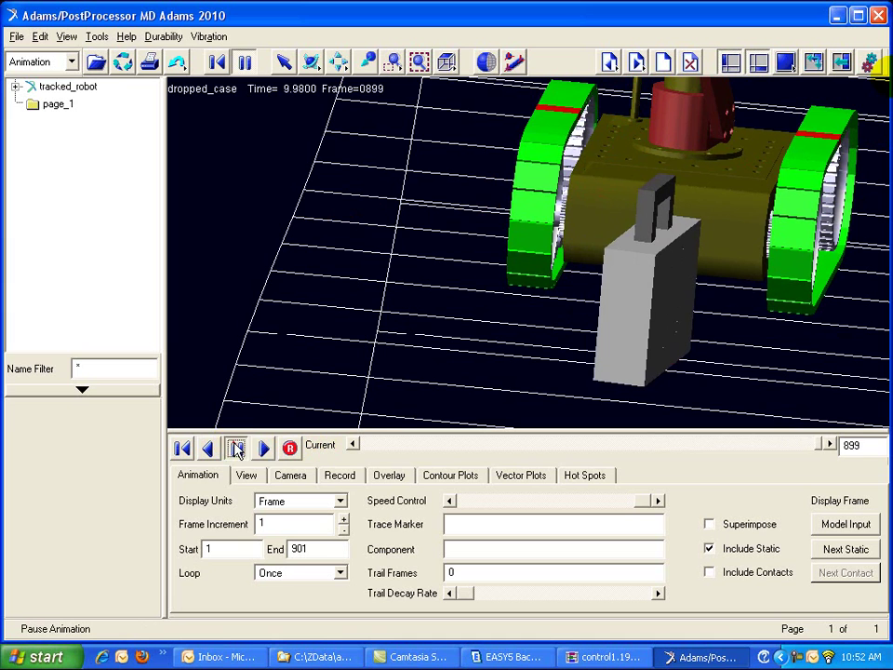
Replay the dropped_case animation from frame 279 in a close-up of the gripper from above.
key(t)
drag(488, 179, 473, 270)
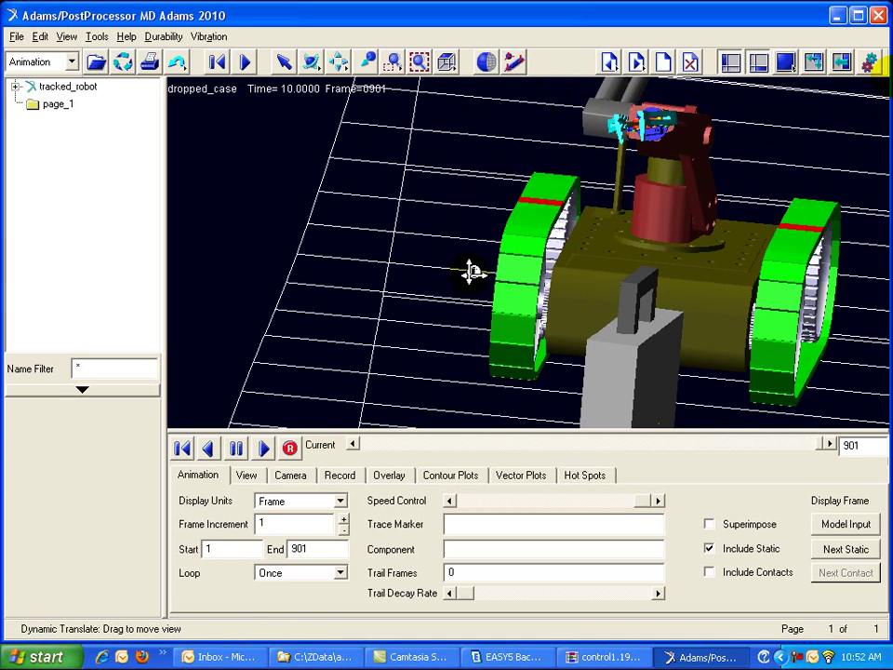
right_click(634, 134)
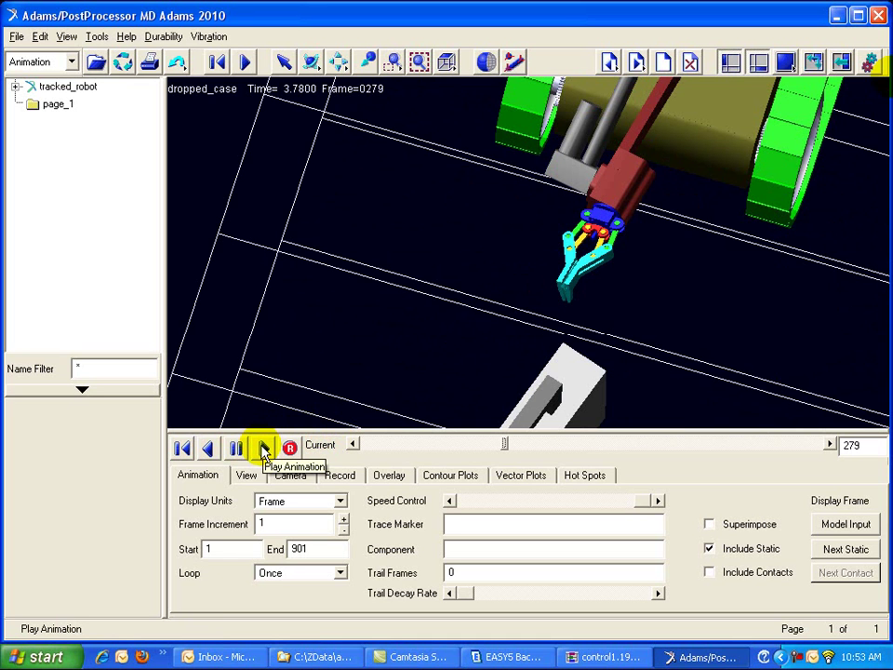
click(265, 449)
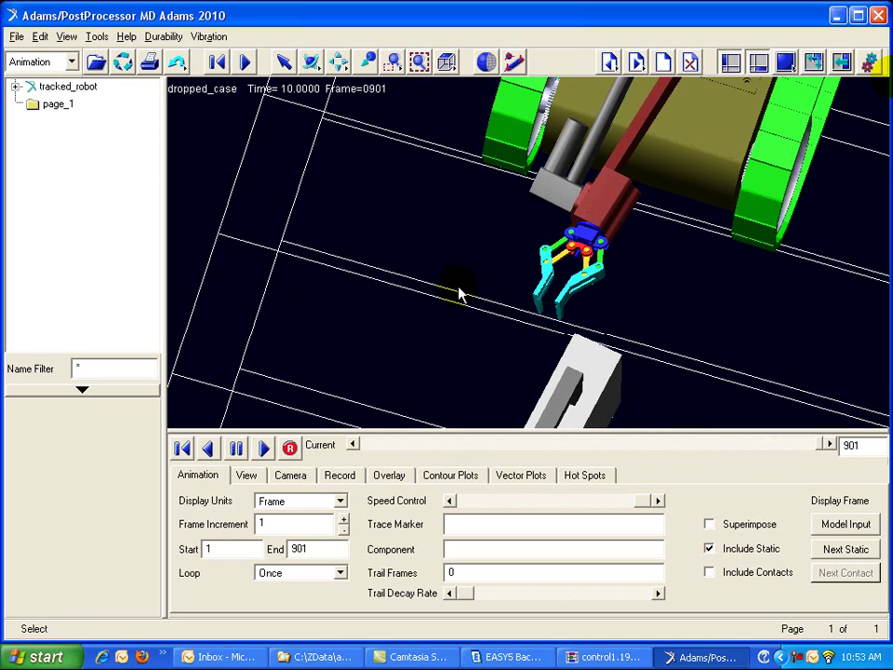
Replace the loaded animation with the case_pickup analysis and play it.
right_click(428, 240)
right_click(204, 169)
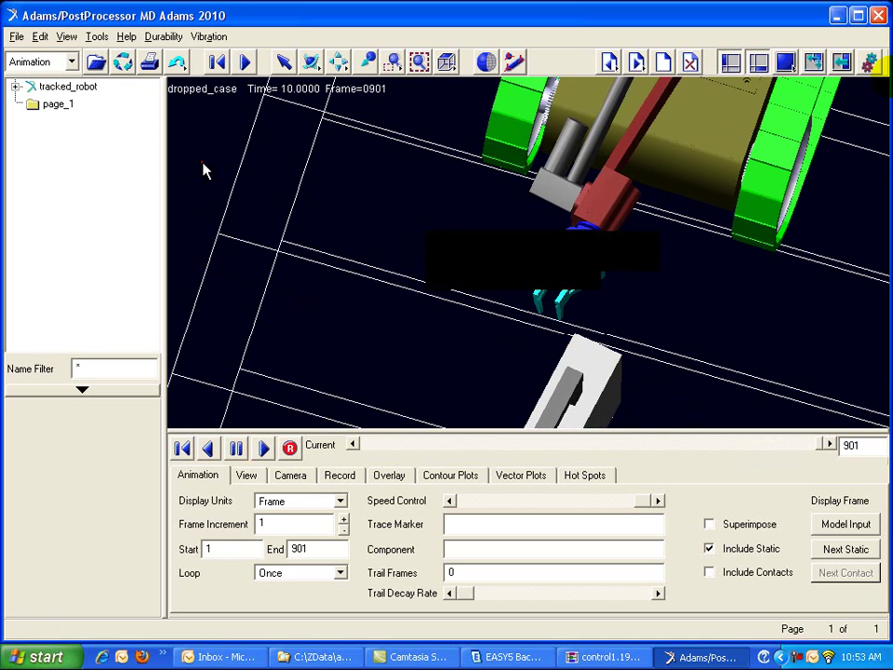
click(234, 247)
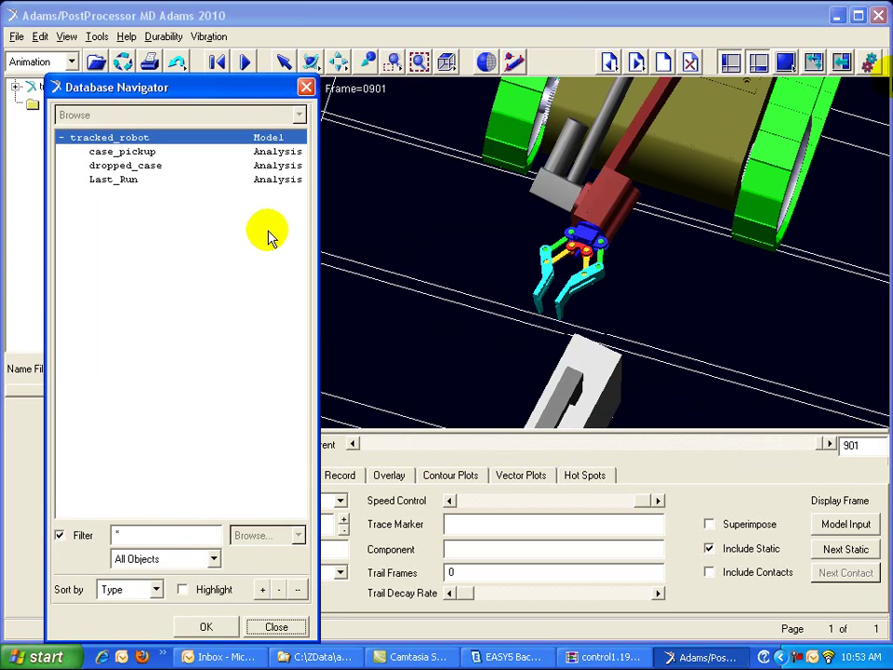
click(131, 151)
click(217, 617)
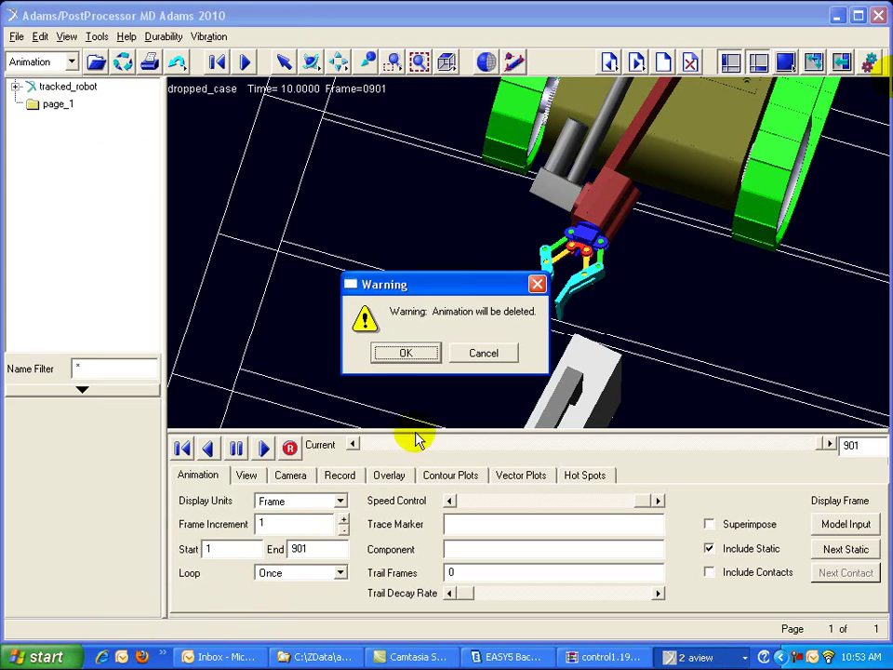
click(406, 354)
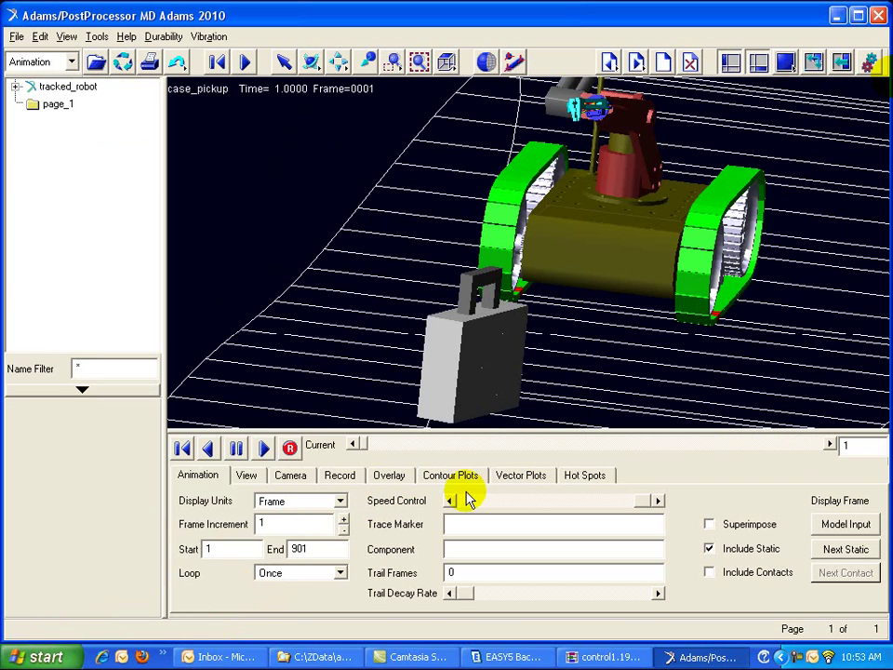
click(265, 449)
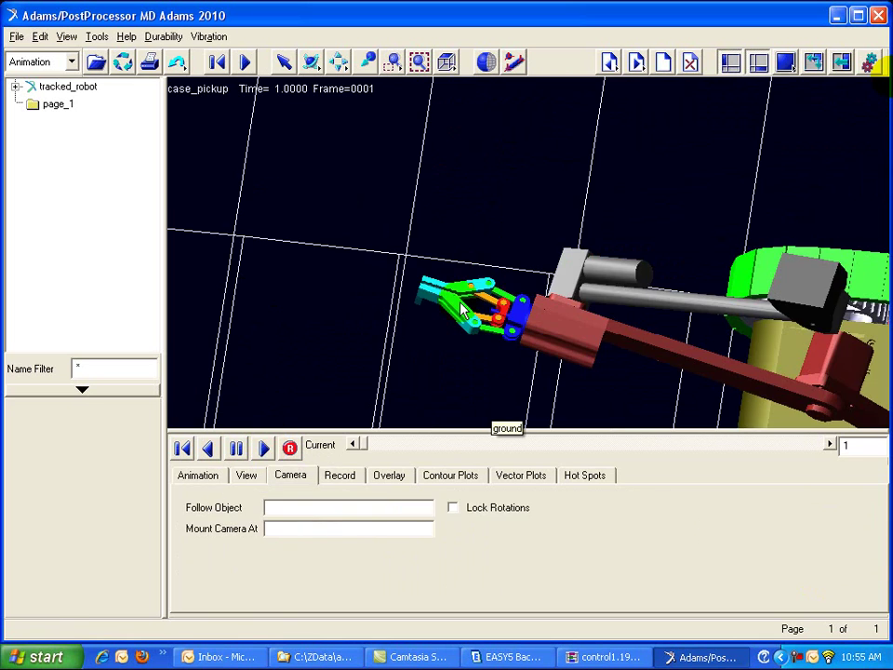
Make the camera follow Gripper_Claw_1 and play the case_pickup animation in a close-up of the gripper.
double_click(410, 506)
click(765, 105)
click(750, 339)
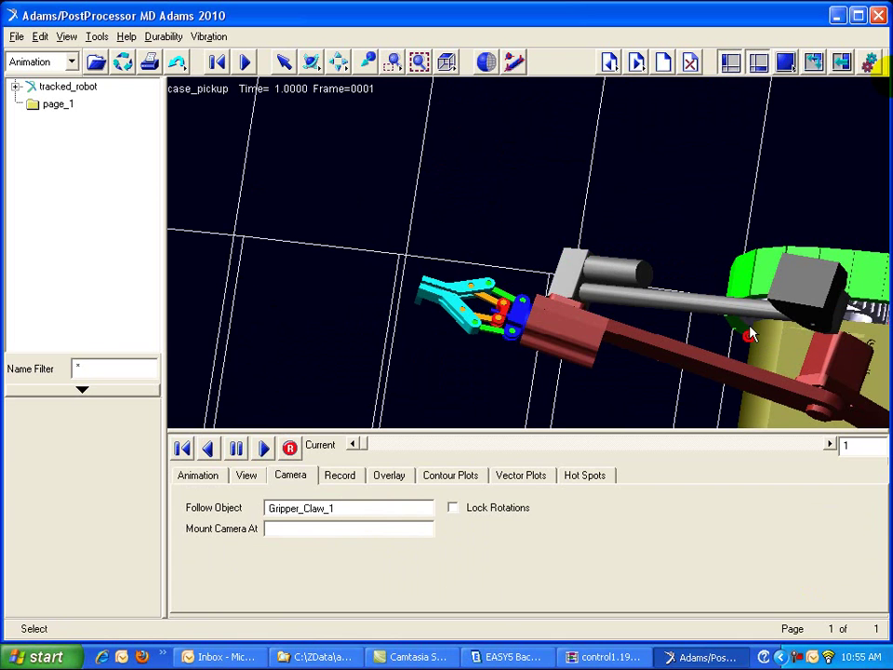
click(263, 449)
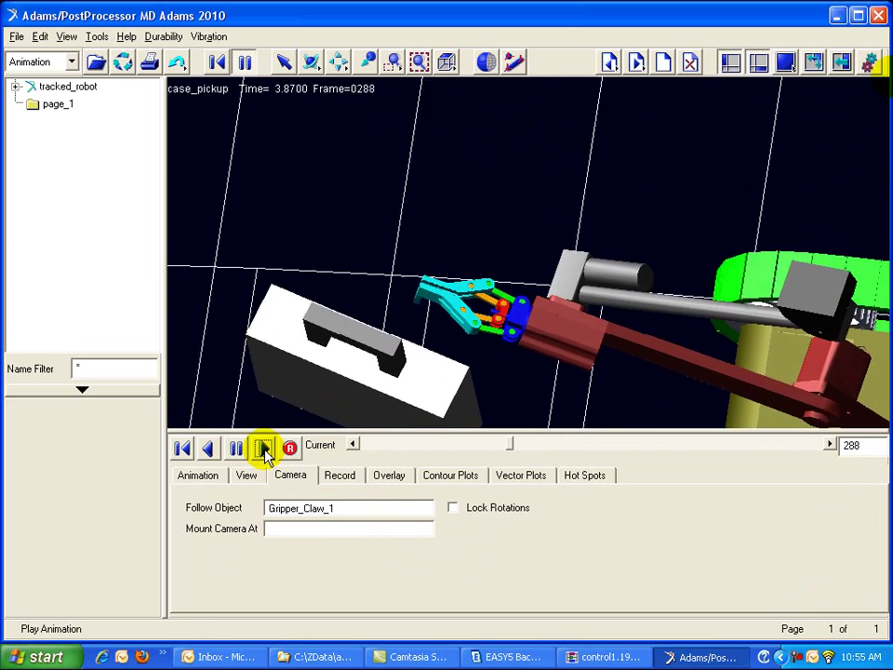
key(t)
drag(399, 275, 399, 202)
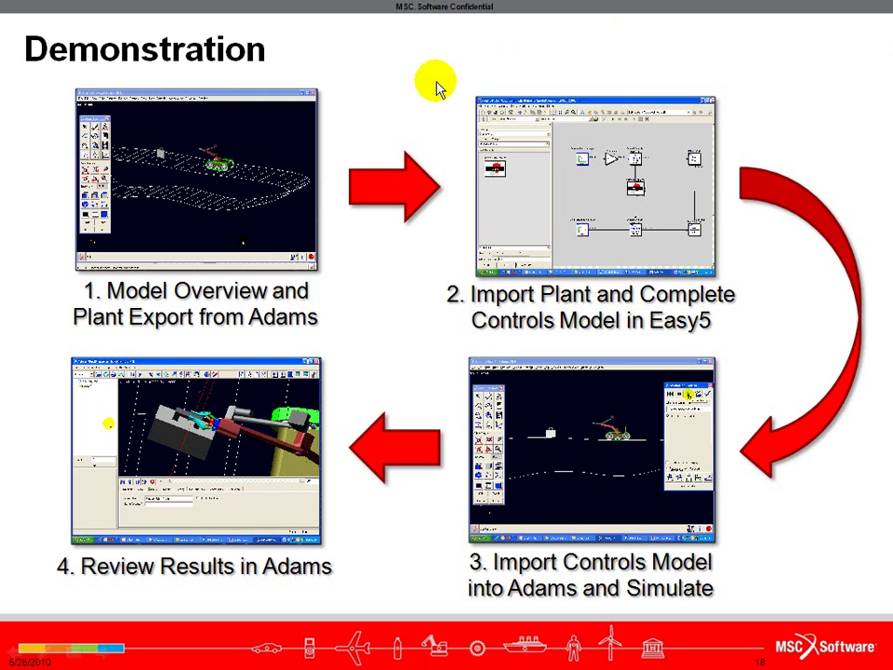
click(360, 308)
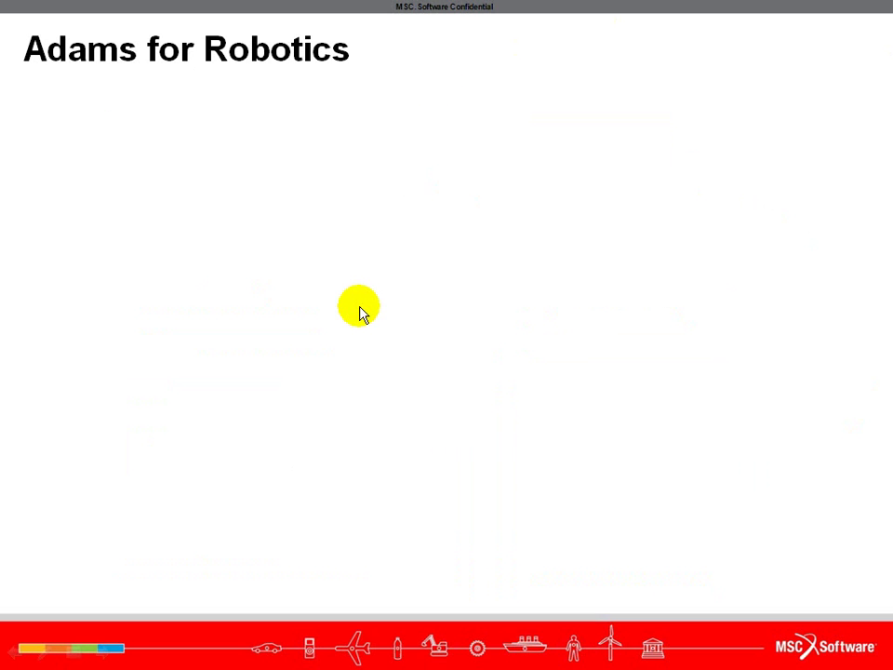
click(360, 308)
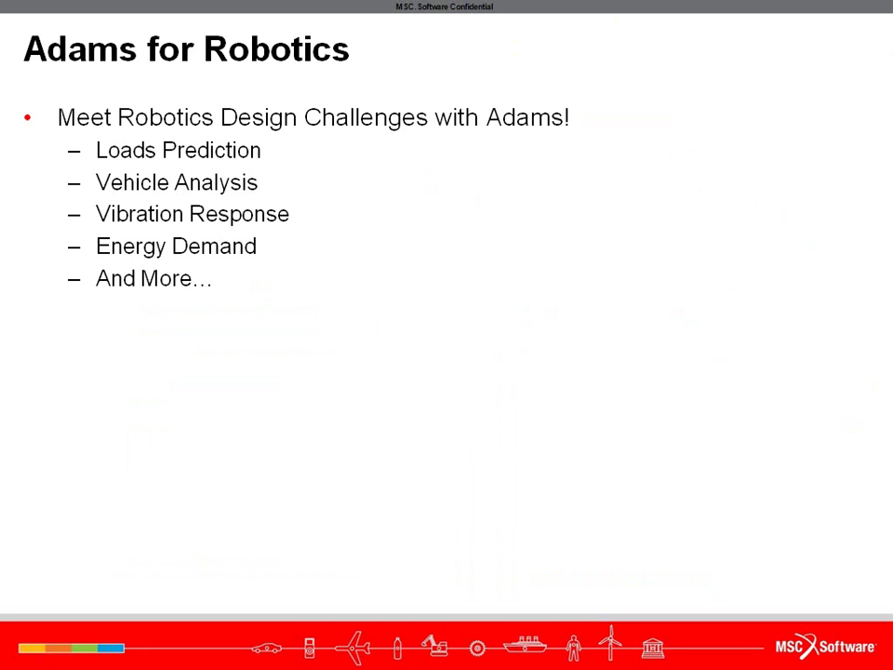